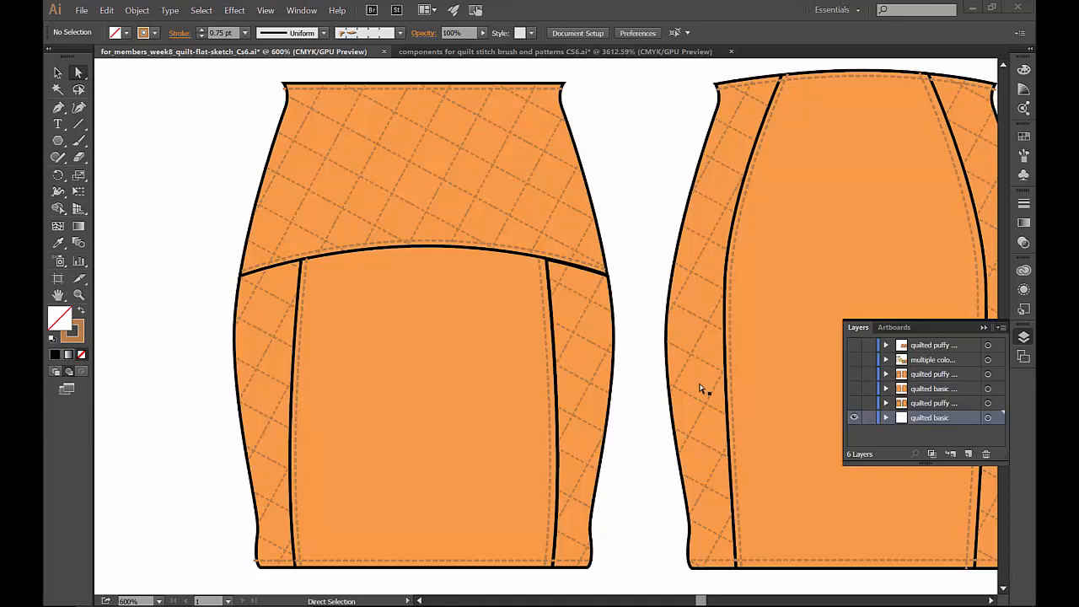
- Compare the skirt sketches by hiding the quilted basic layer and showing the quilted puffy and second quilted basic layers one at a time
click(856, 418)
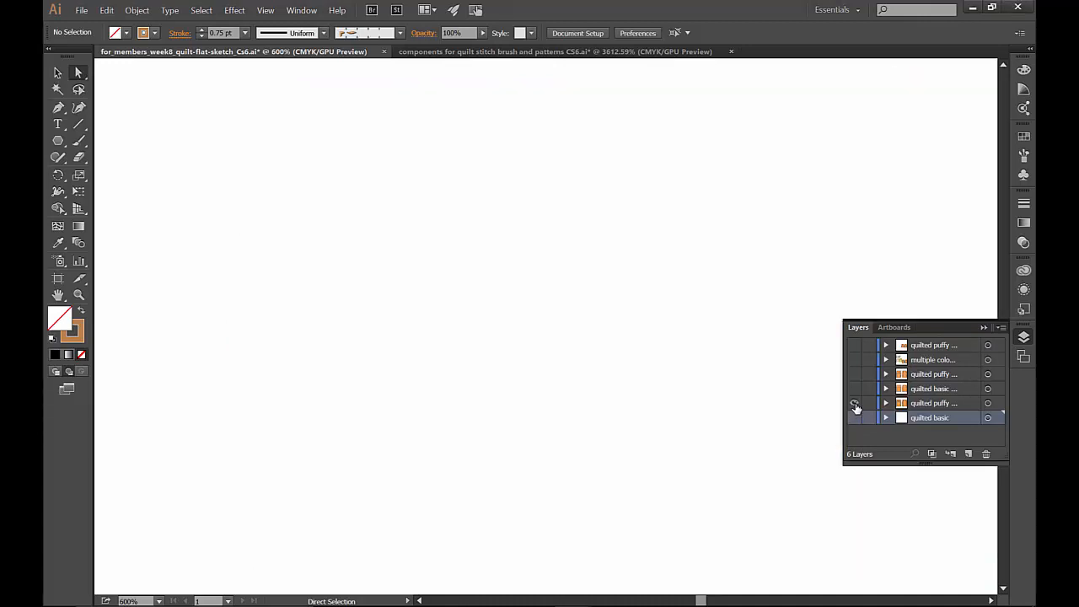
click(856, 406)
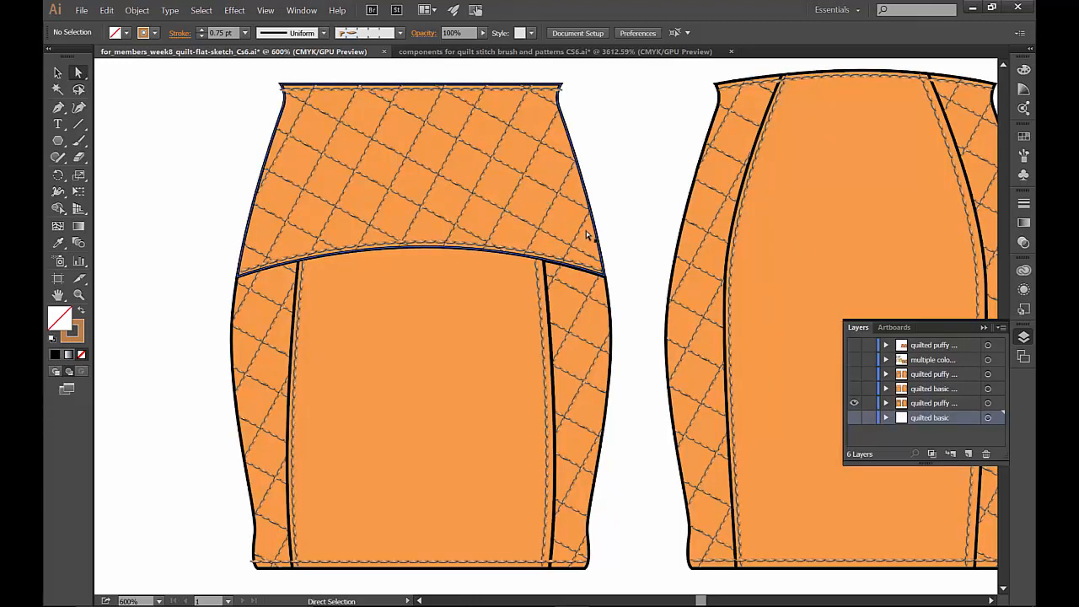
click(855, 404)
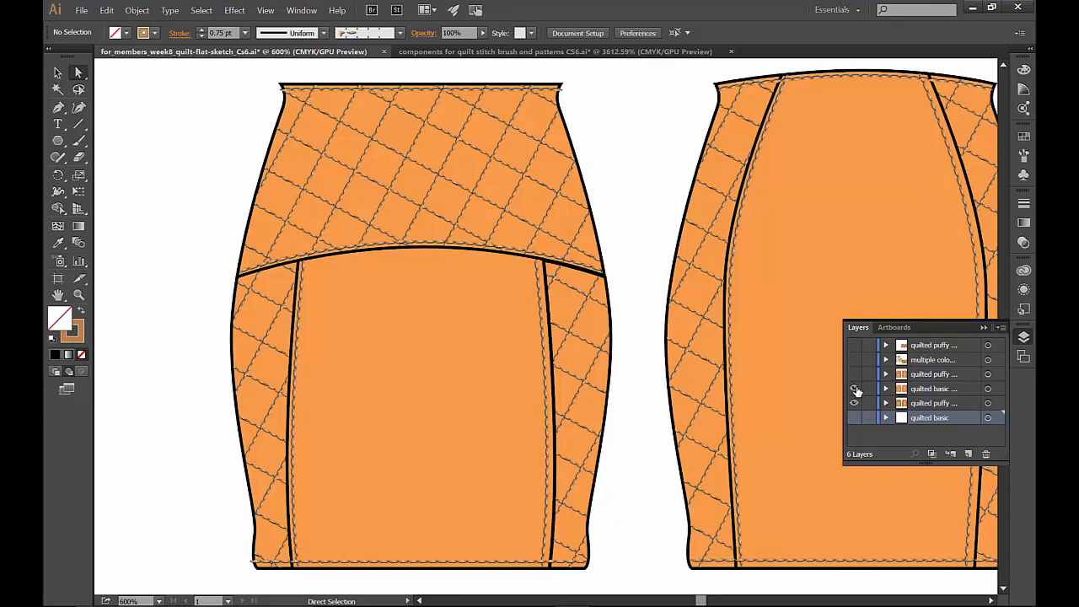
click(855, 390)
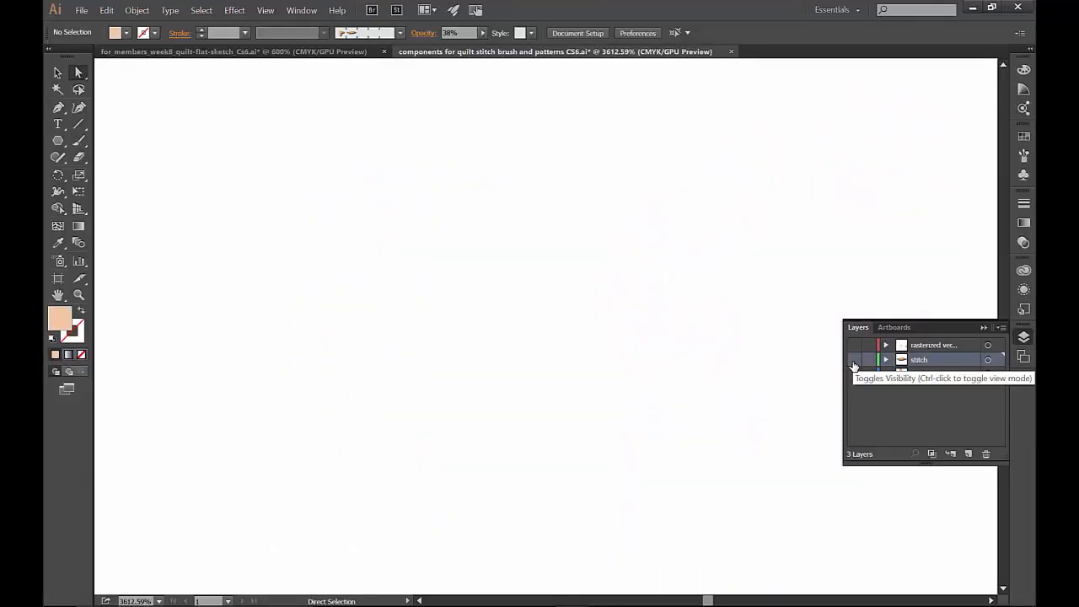
- In the quilt stitch components document, view the stitch layer alone, and display the vector lines layer in its place
click(854, 361)
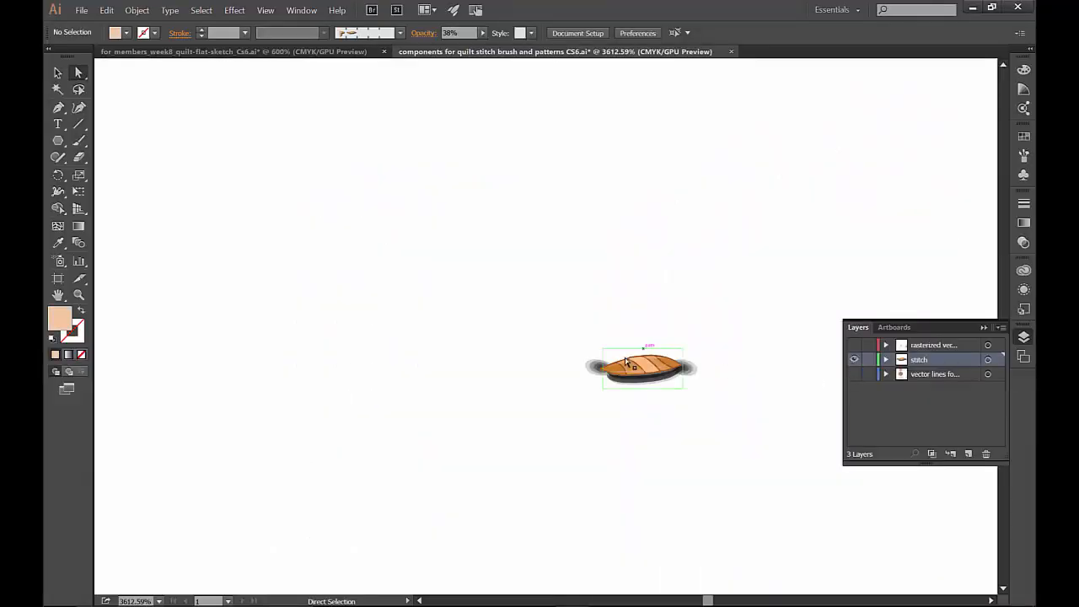
click(854, 360)
click(854, 374)
key(ctrl+minus)
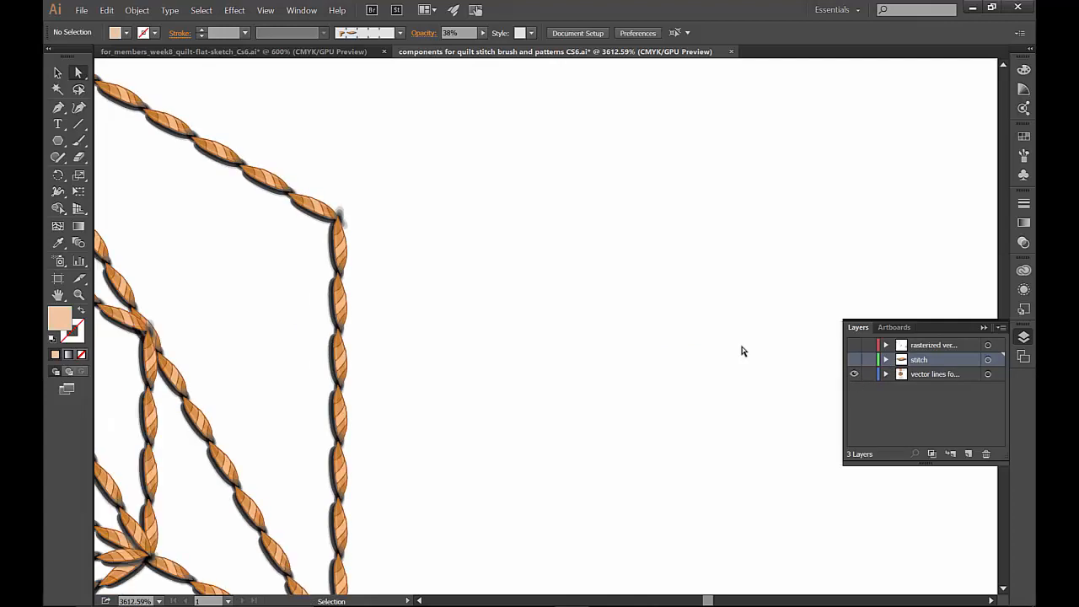
key(ctrl+minus)
key(ctrl+minus)
key(ctrl+minus)
key(ctrl+minus)
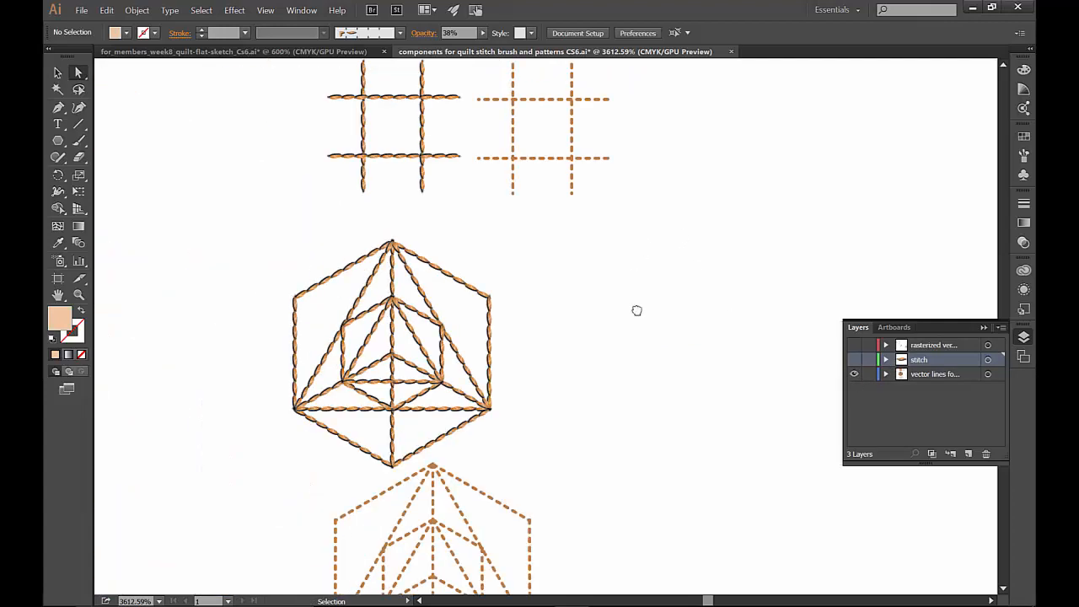
key(ctrl+minus)
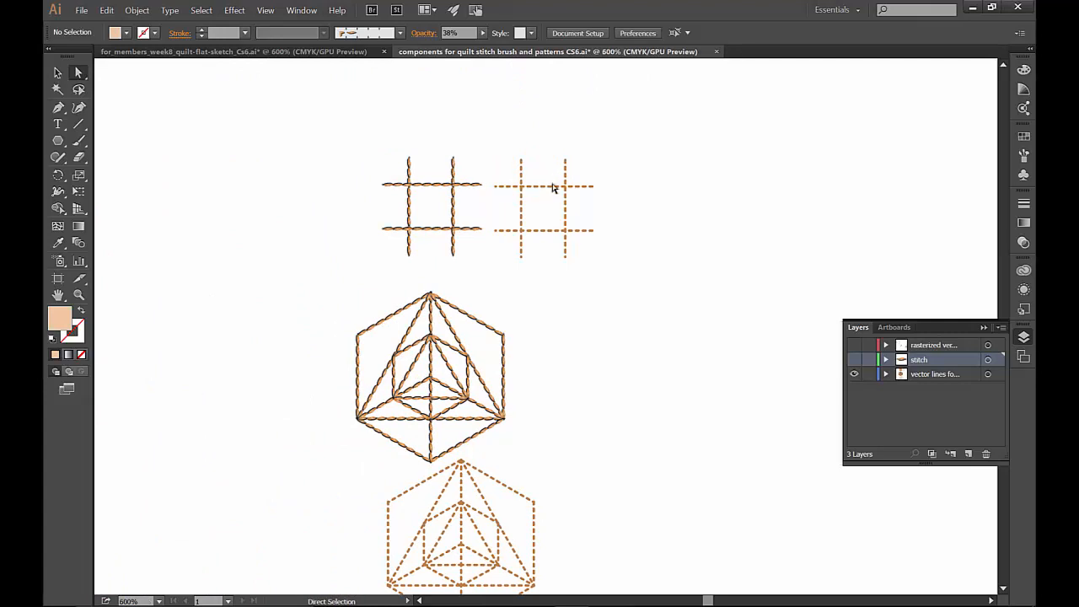
- Show the full stroke options for the upper horizontal line of the dashed grid and apply a round cap
click(553, 189)
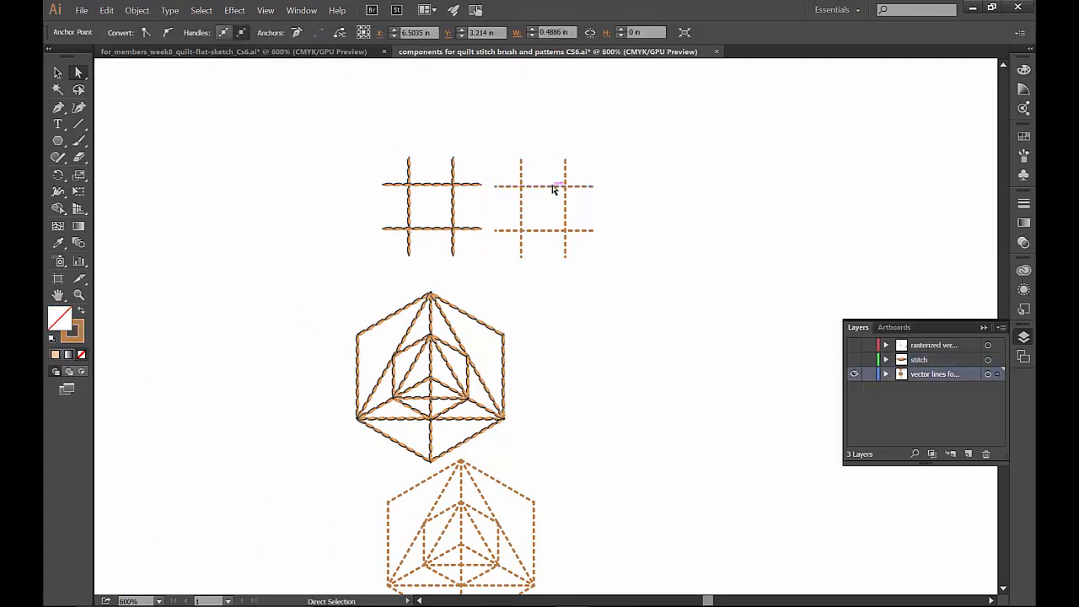
click(1023, 203)
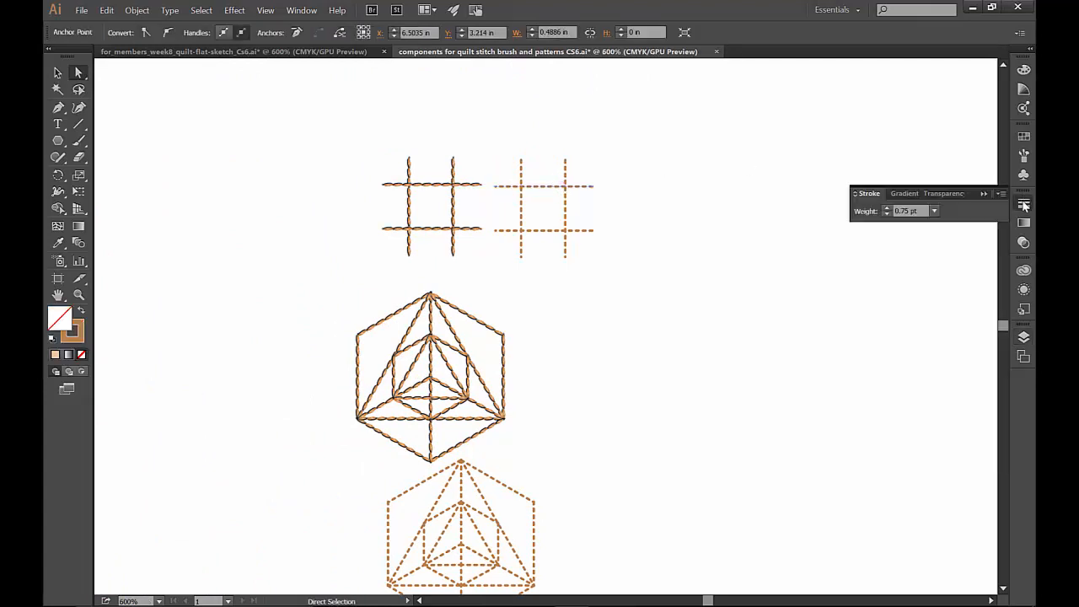
click(854, 194)
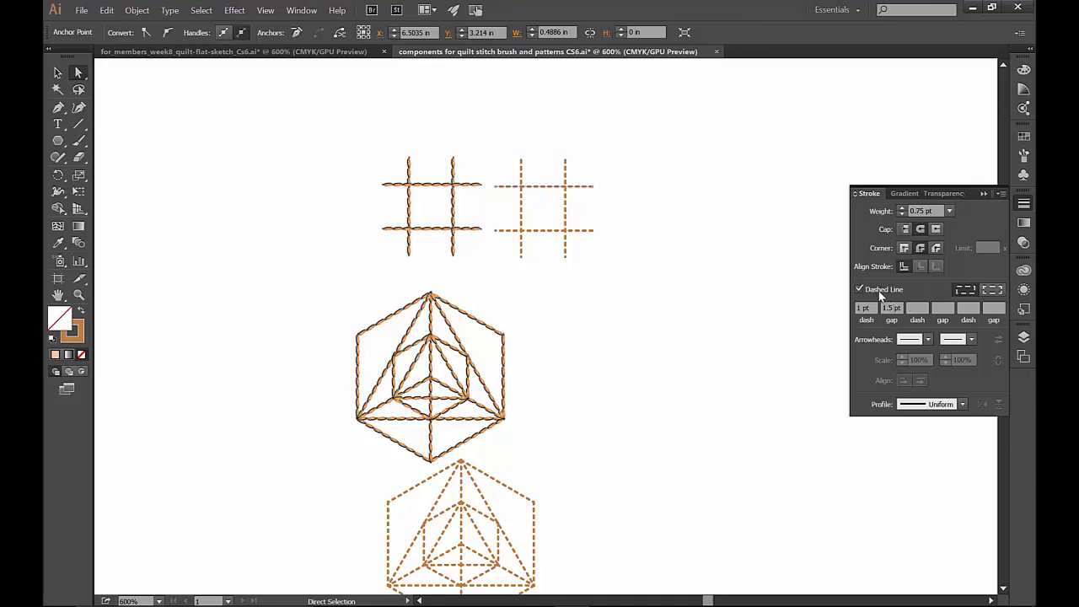
click(921, 231)
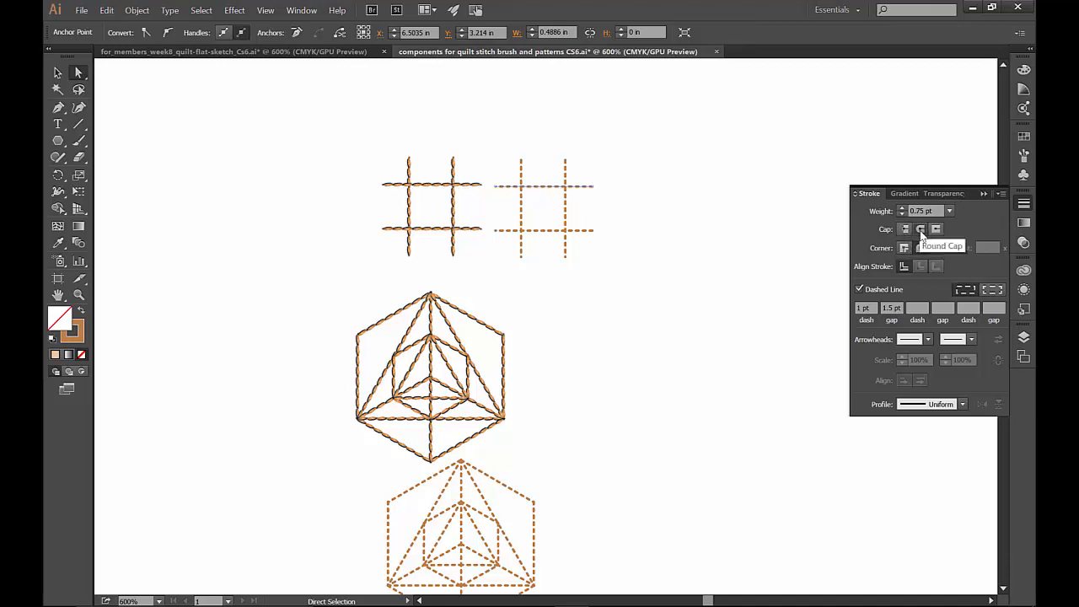
click(777, 251)
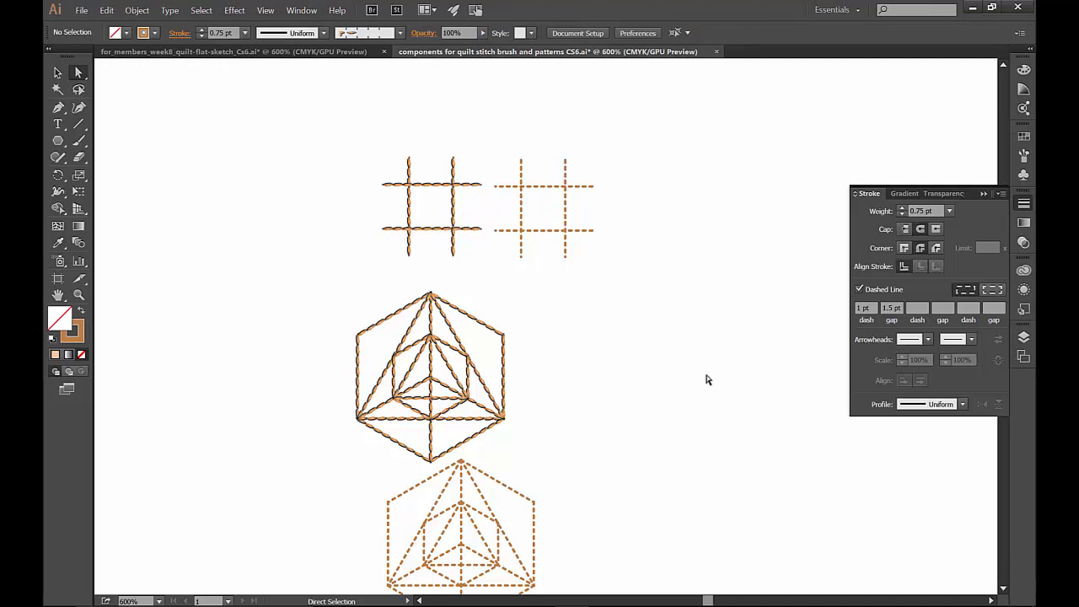
click(983, 194)
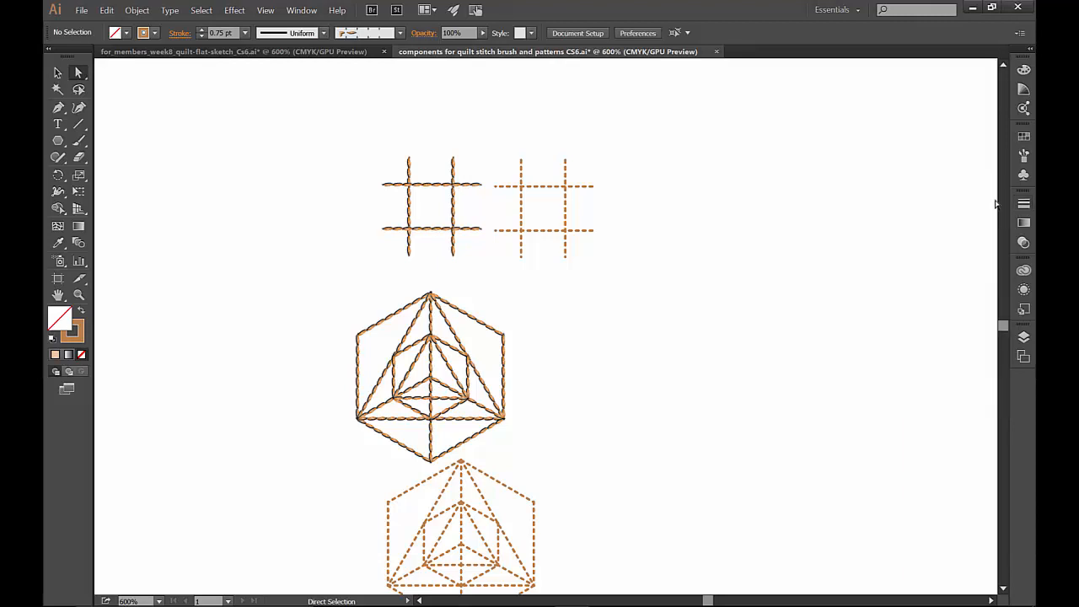
- Make the stitch layer visible and set it as the active layer
click(1023, 337)
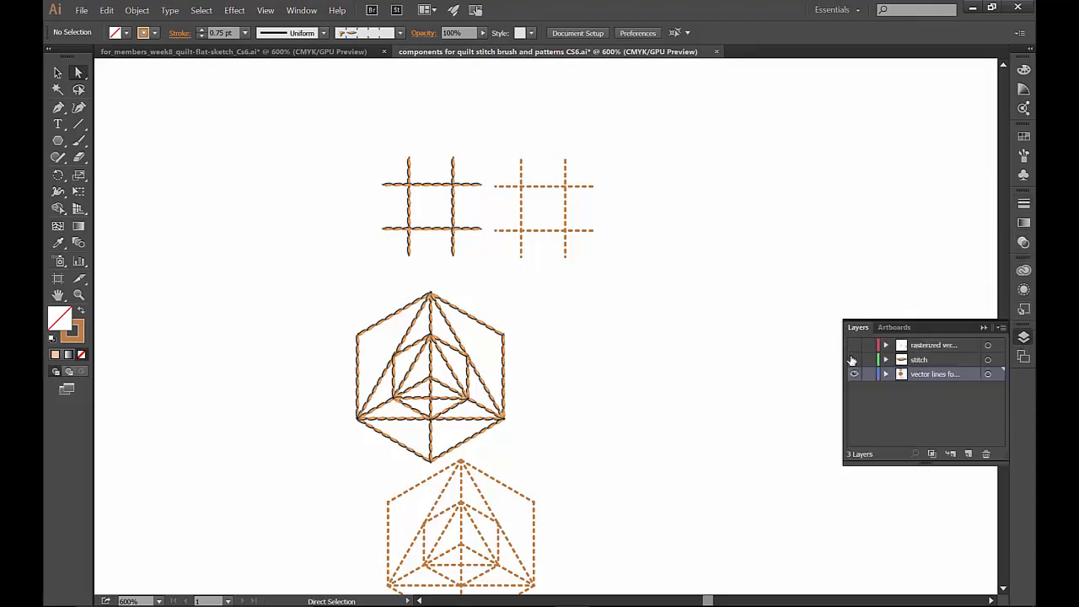
click(854, 360)
click(936, 358)
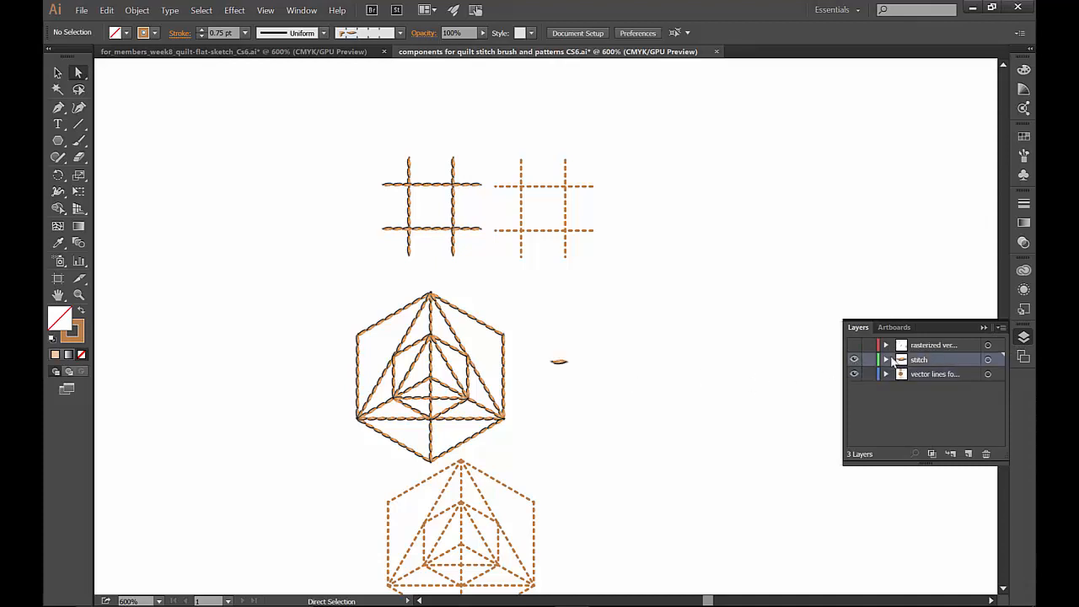
- Ungroup the single orange stitch artwork on the stitch layer
click(79, 294)
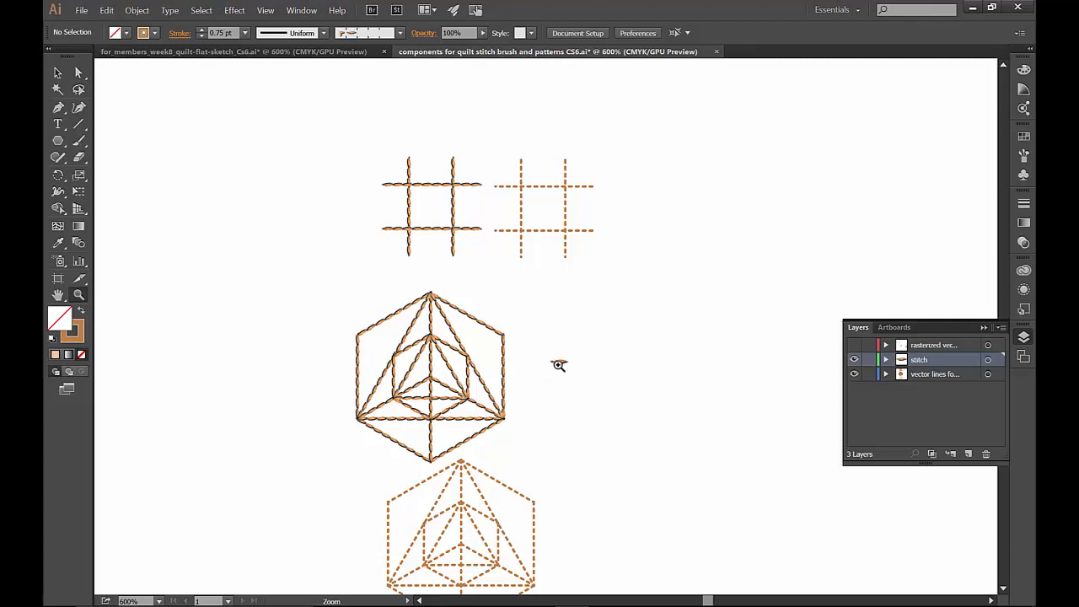
click(546, 353)
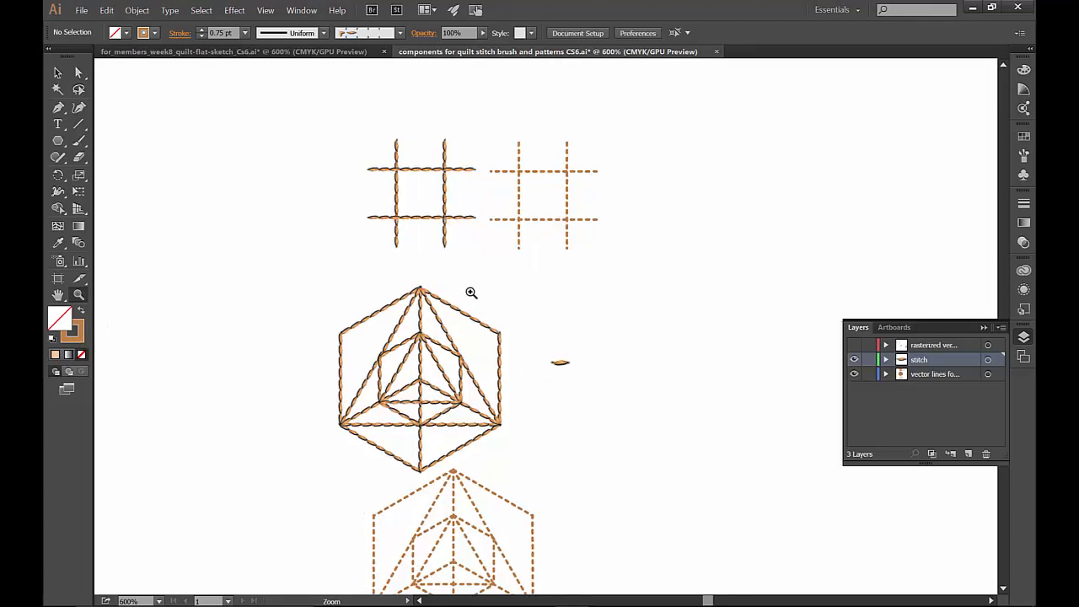
click(470, 292)
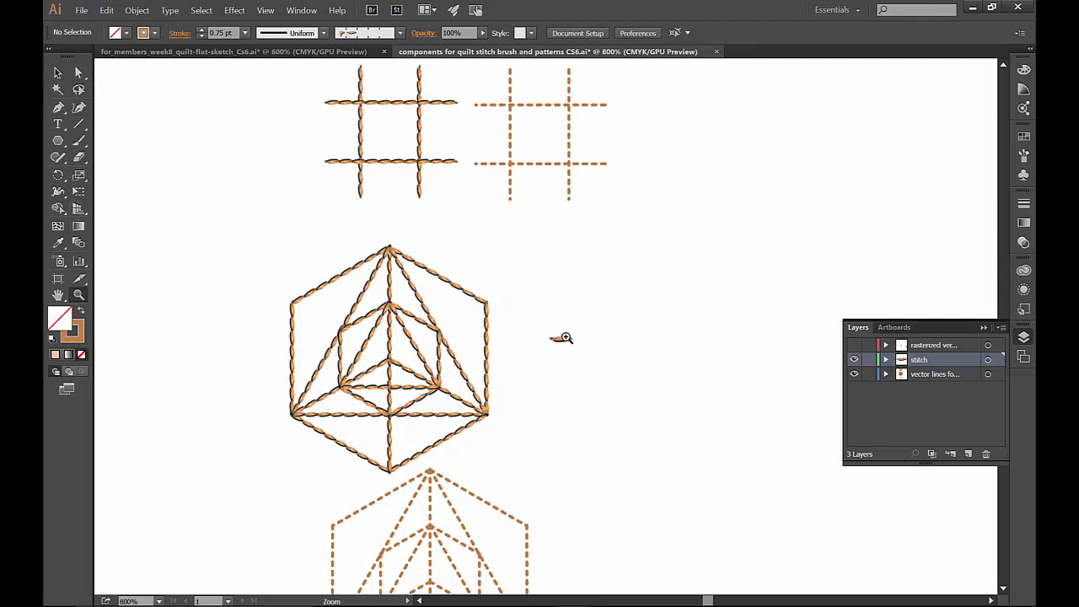
drag(611, 382, 655, 340)
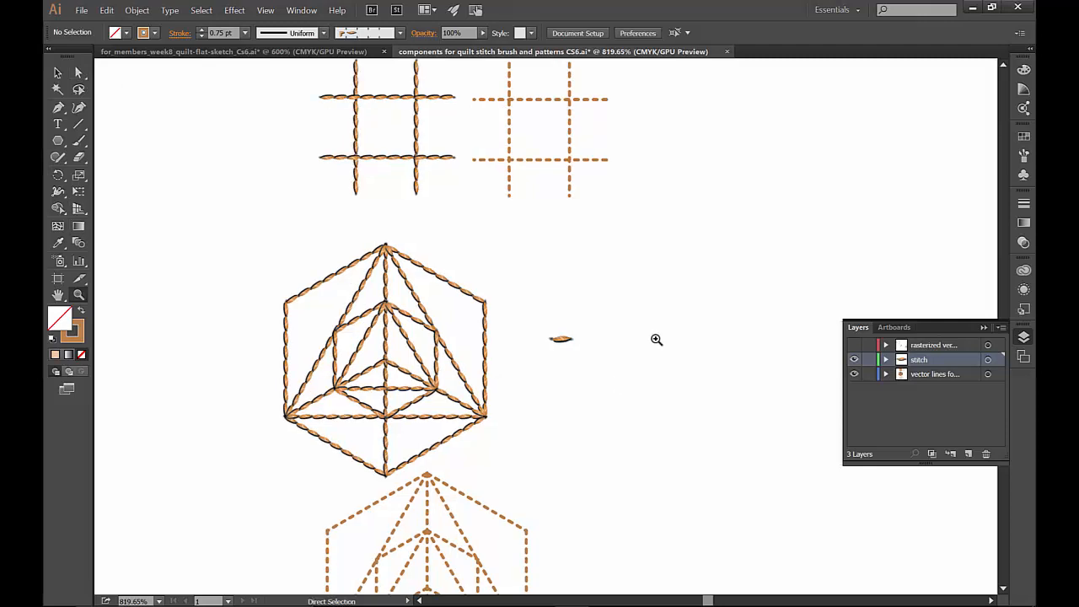
drag(656, 340, 610, 256)
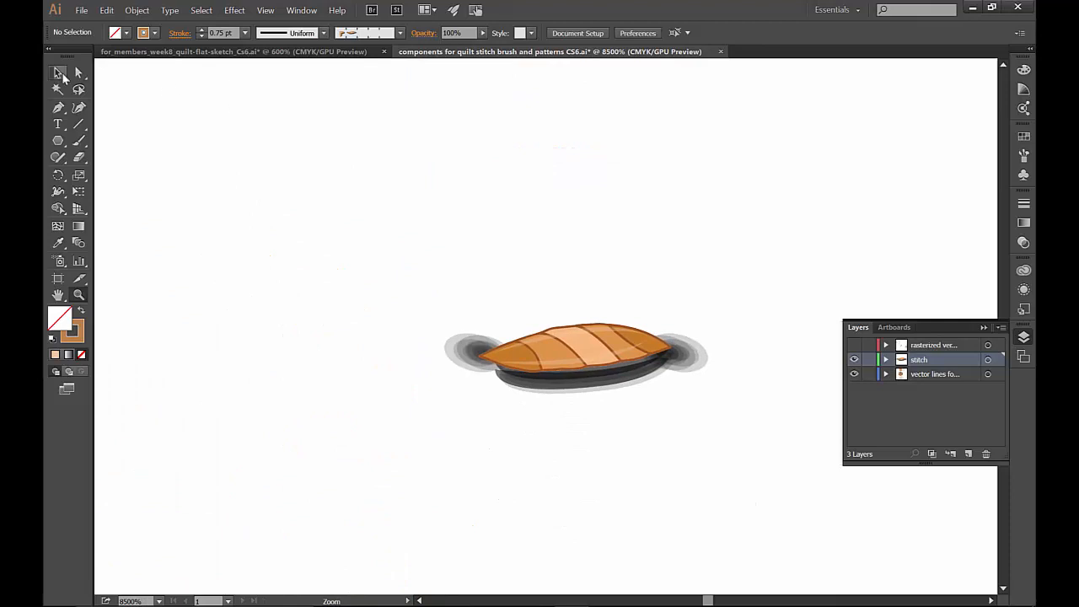
click(57, 72)
click(573, 335)
right_click(575, 335)
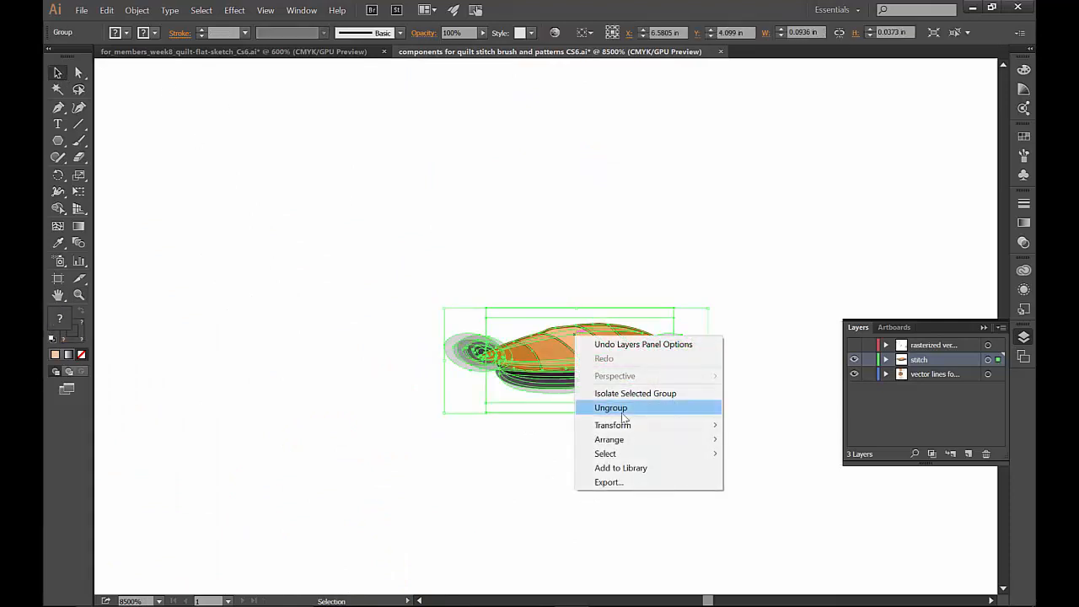
click(625, 410)
click(625, 295)
- Pull several orange segments of the stitch apart to examine its construction, and undo the moves
drag(630, 335, 653, 312)
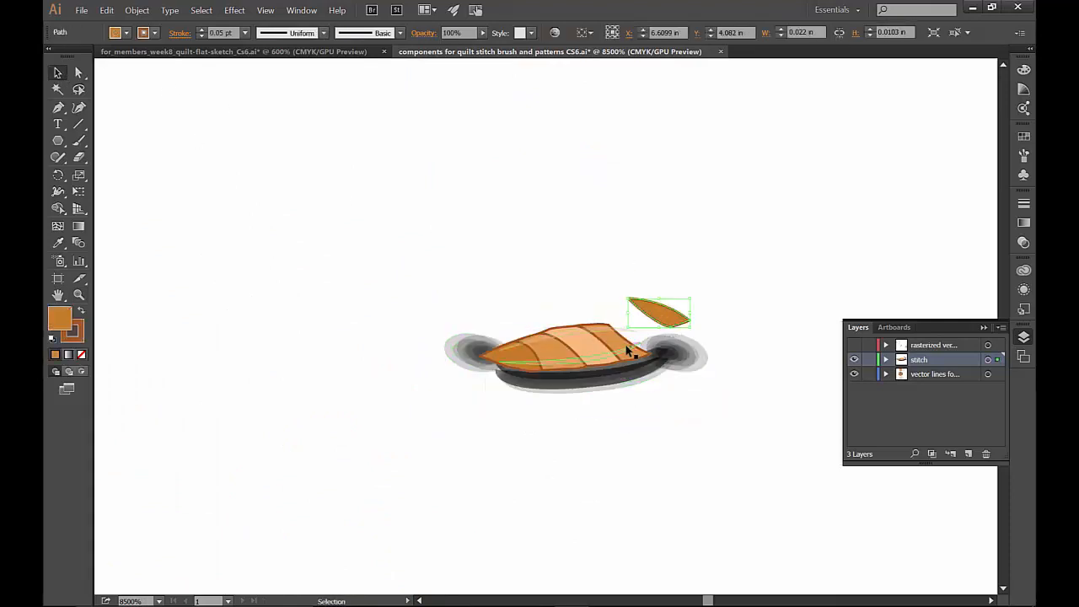
click(585, 351)
drag(585, 353, 563, 363)
drag(548, 365, 542, 379)
key(ctrl+z)
key(ctrl+z)
key(ctrl+z)
key(ctrl+z)
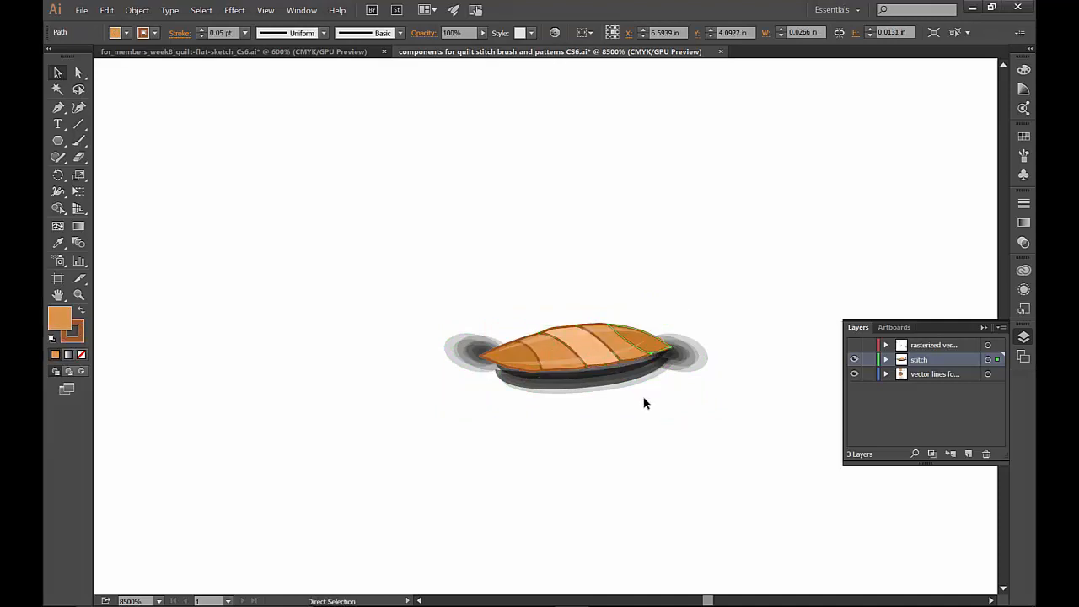
click(645, 402)
- Draw a curved upper edge for a new stitch below the existing one with the Pen tool, using the default fill and stroke
click(144, 138)
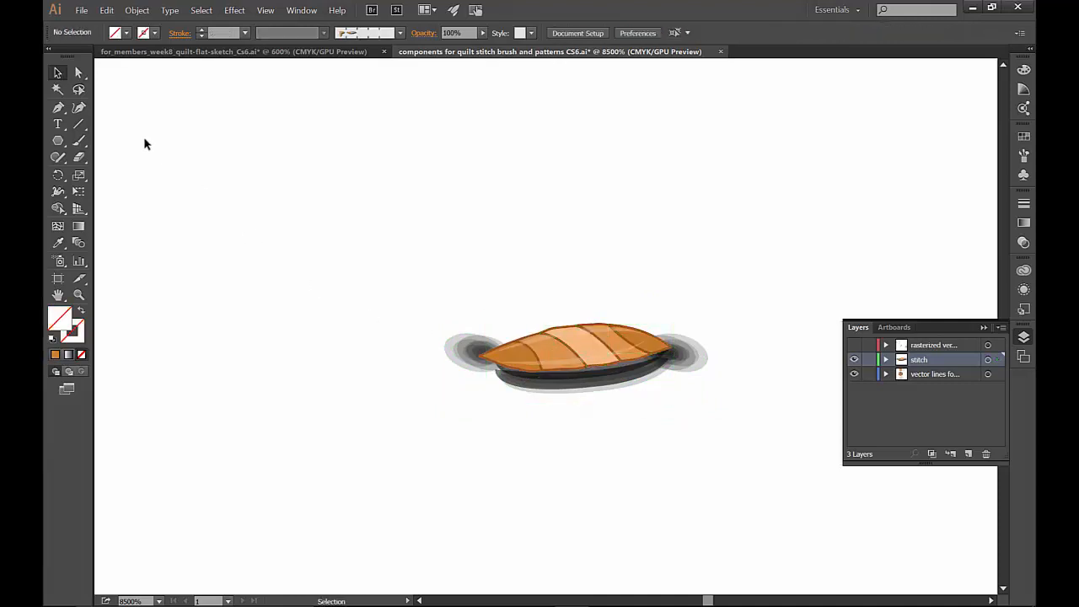
click(57, 107)
key(d)
click(490, 428)
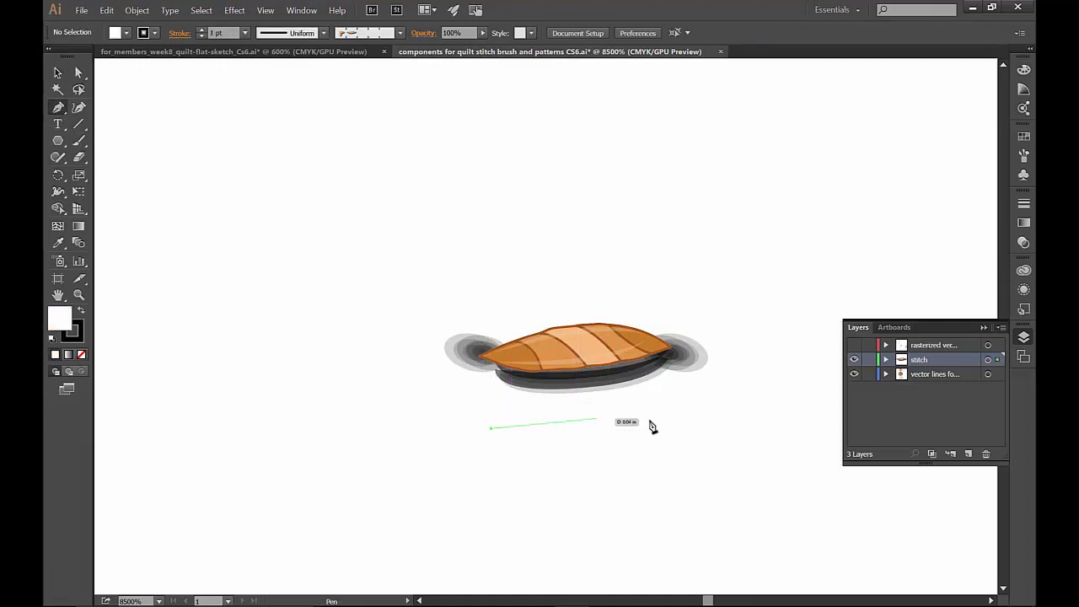
drag(674, 414, 784, 449)
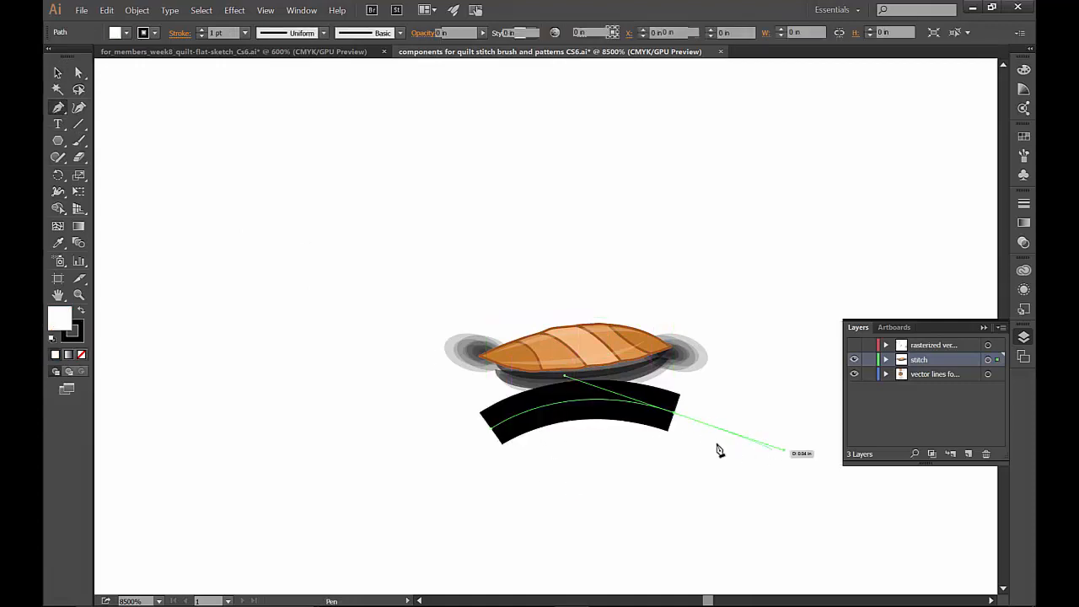
- Set the new path's stroke weight to 0.25 pt and close it into a pointed leaf shape with a curved lower edge
click(1023, 206)
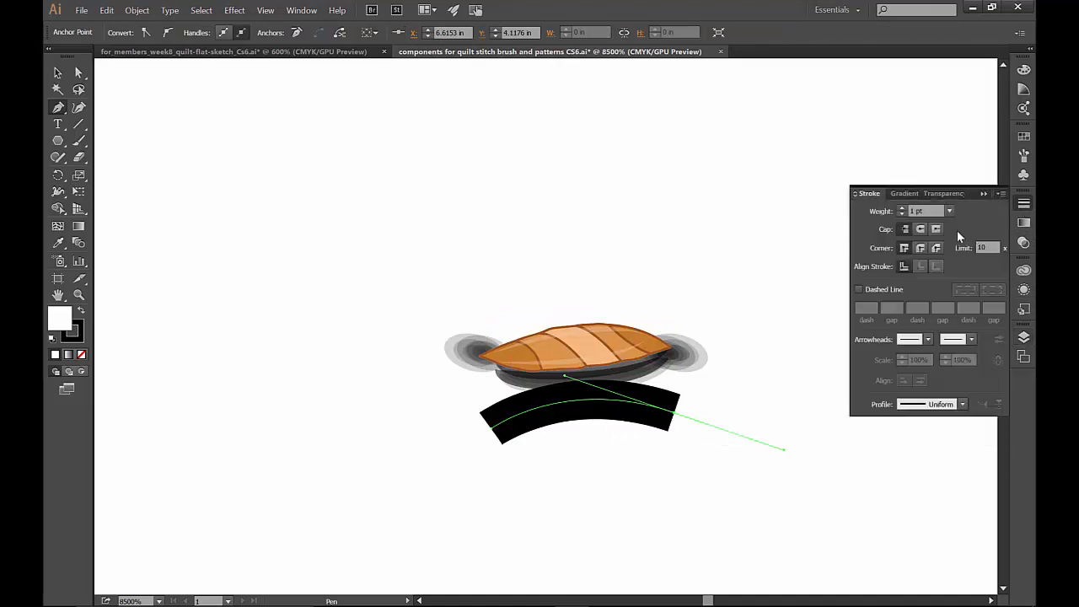
click(950, 210)
click(953, 226)
click(674, 413)
click(698, 431)
drag(491, 428, 408, 350)
ctrl+click(413, 349)
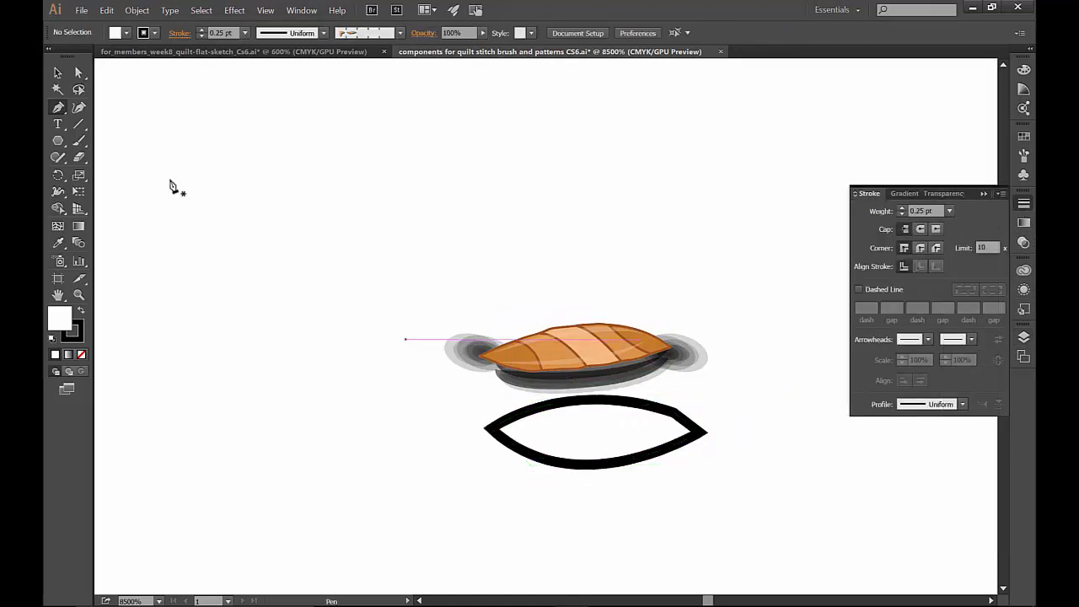
- Draw three slanted dividing lines across the leaf shape, extending past its outline
click(519, 405)
drag(537, 464, 525, 480)
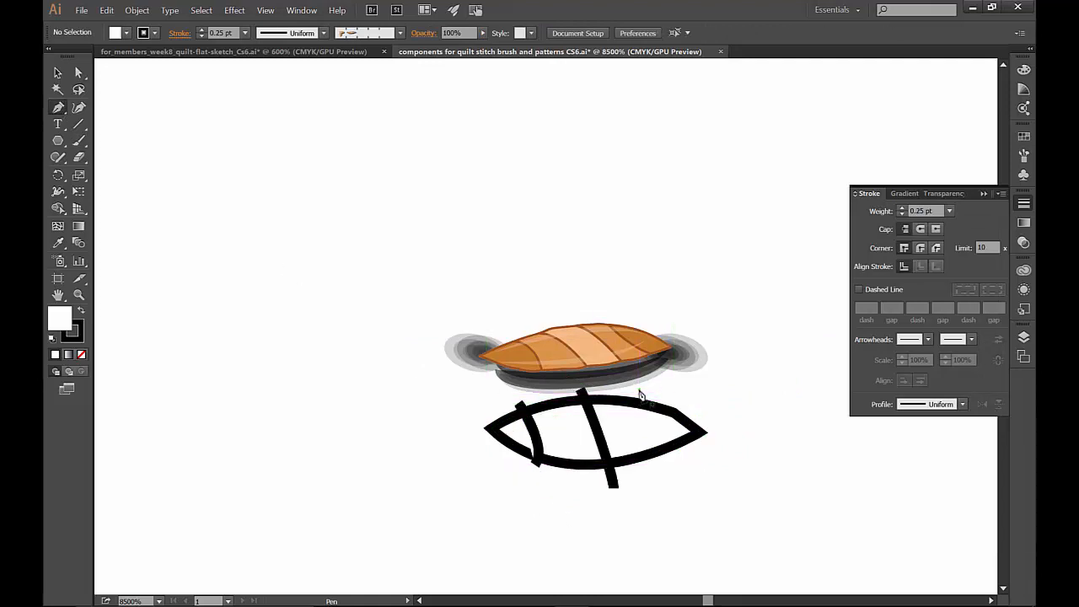
click(640, 394)
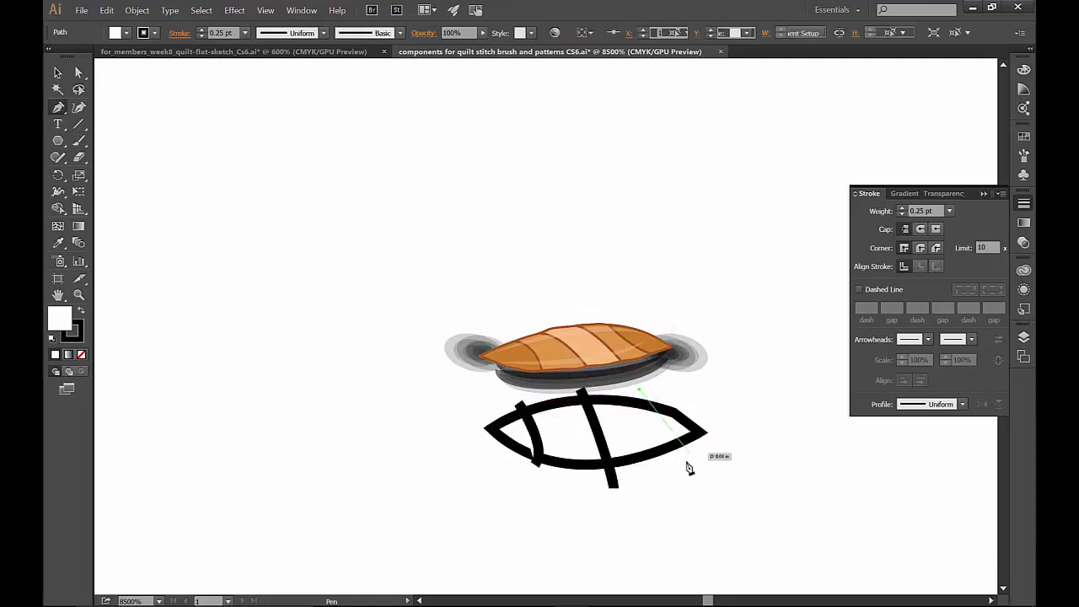
click(679, 472)
ctrl+click(679, 472)
- Remove the white fill from the leaf-shaped outline
click(57, 73)
drag(457, 488, 691, 419)
click(706, 408)
click(657, 429)
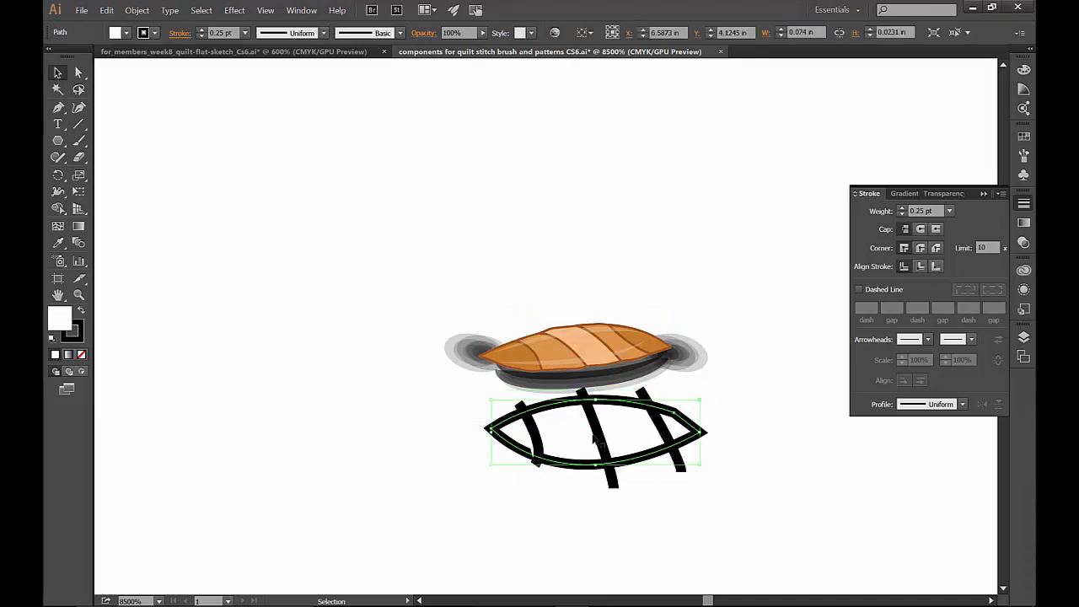
click(81, 354)
click(431, 445)
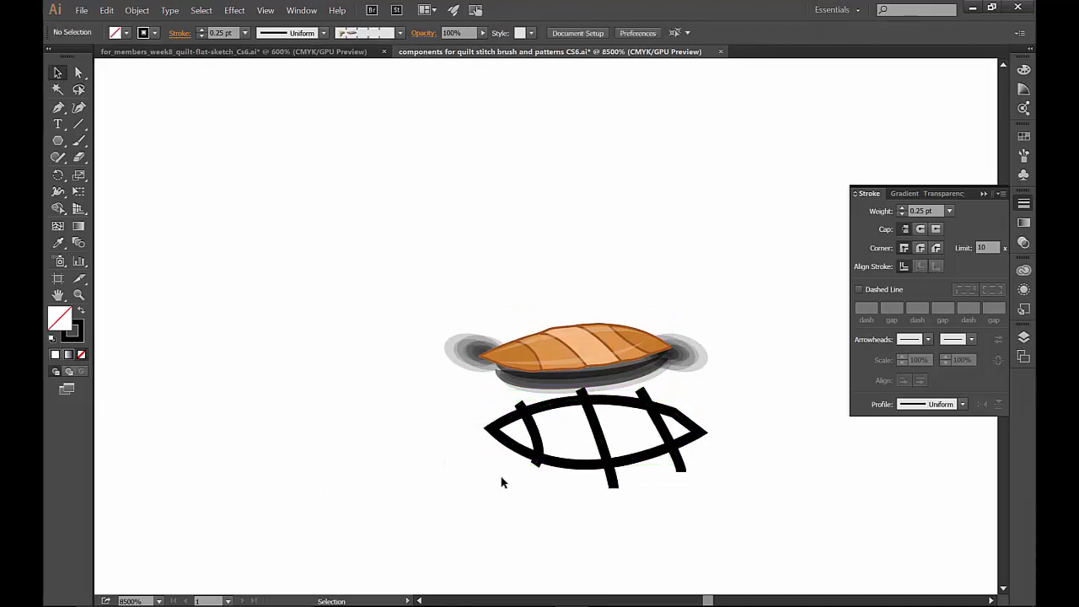
- Split the leaf outline along its three crossing lines with the Pathfinder Divide operation
mouse_move(495, 496)
mouse_down()
mouse_move(707, 455)
mouse_move(708, 425)
mouse_up()
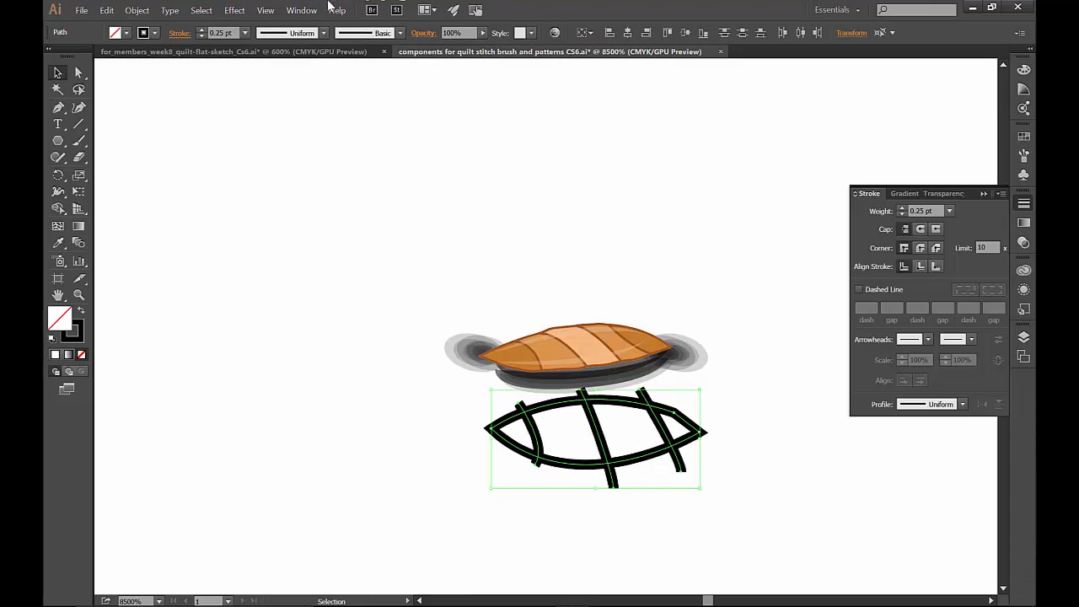
click(301, 10)
click(418, 432)
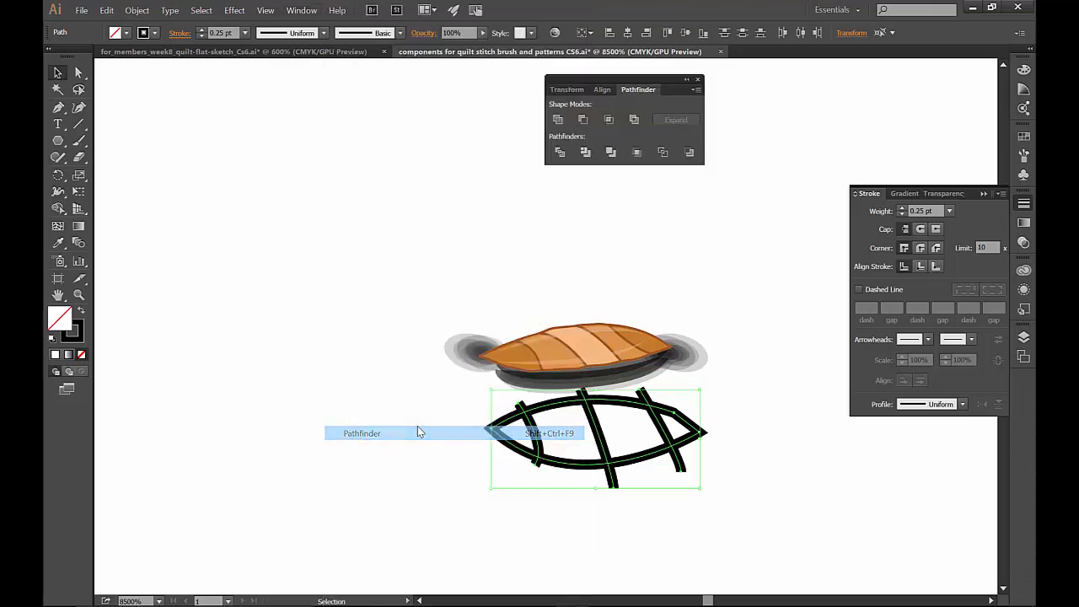
click(560, 152)
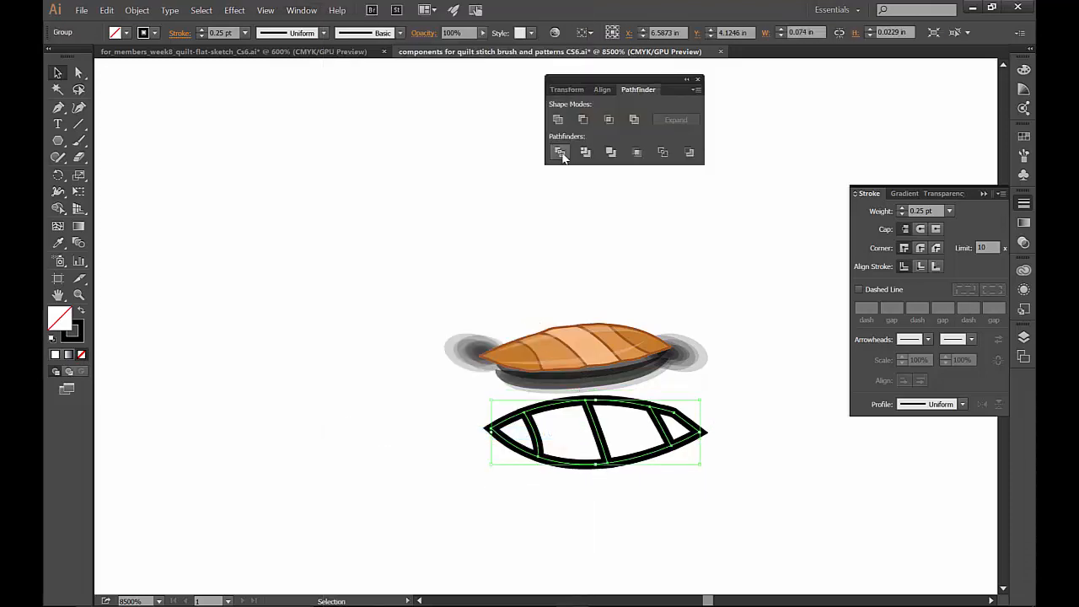
- Ungroup the divided leaf shape and select its right-hand end piece on its own
right_click(685, 428)
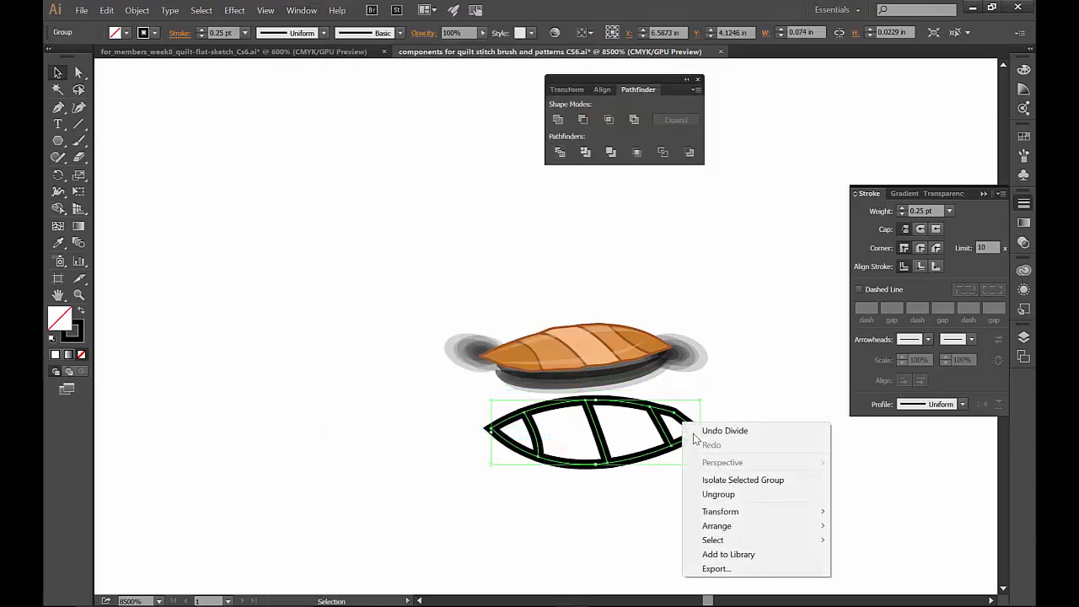
click(746, 496)
click(137, 11)
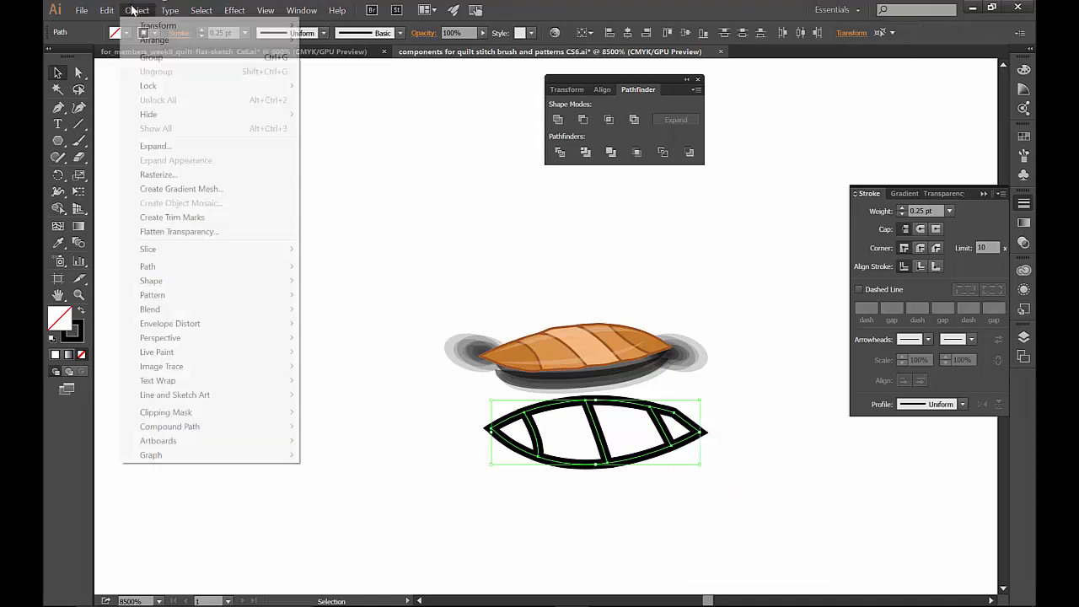
click(600, 263)
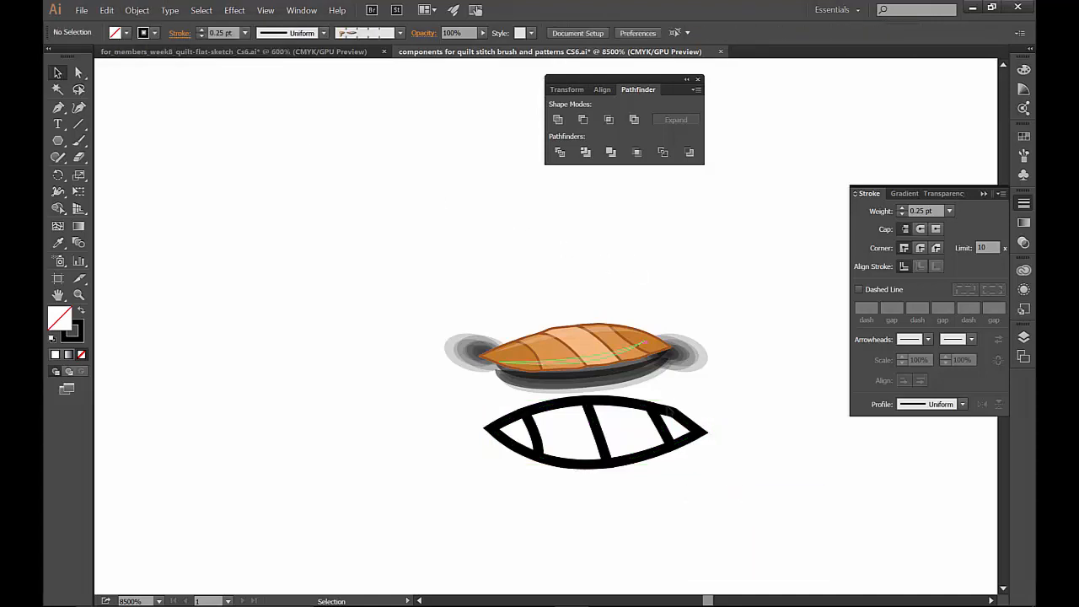
click(658, 426)
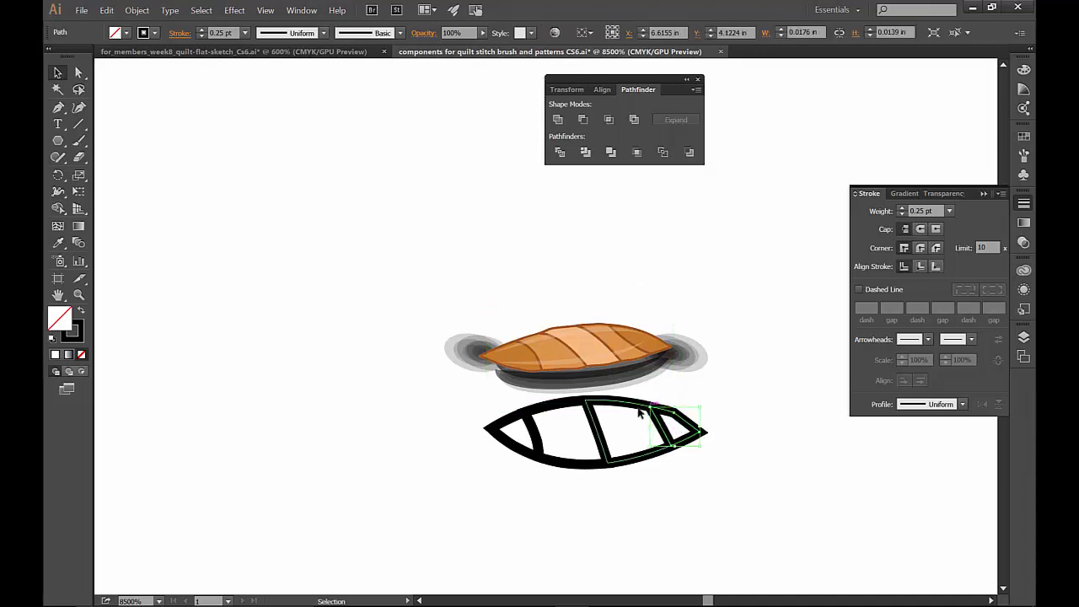
- Delete all the divided pieces of the practice leaf outline below the finished stitch
drag(509, 504, 510, 453)
click(698, 413)
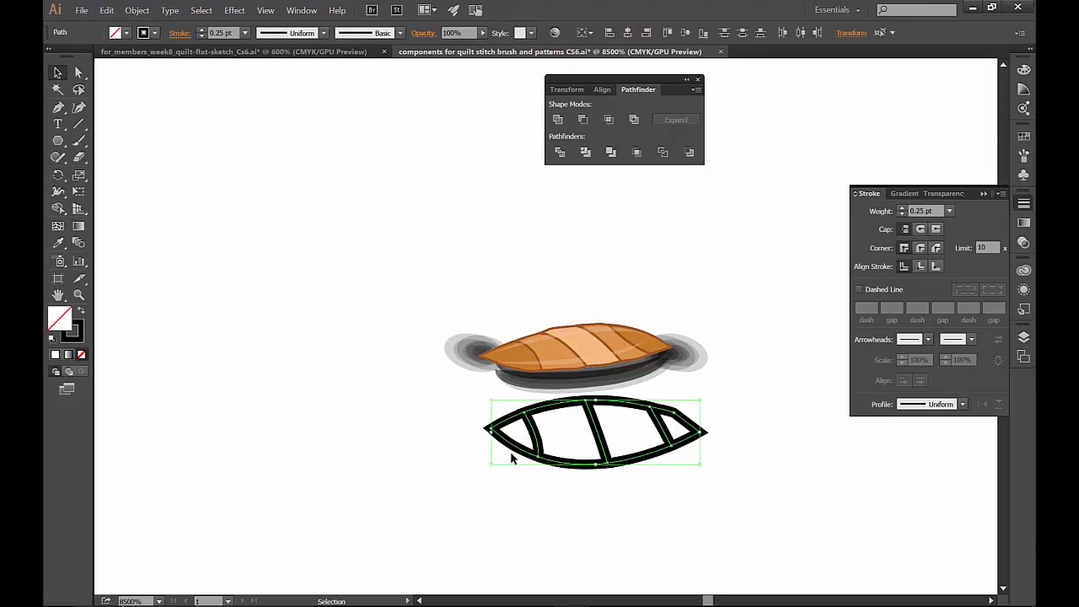
key(Delete)
- Examine the finished stitch's orange segments, translucent highlights, unpainted bounding rectangle and dark shadow shapes up close
click(516, 363)
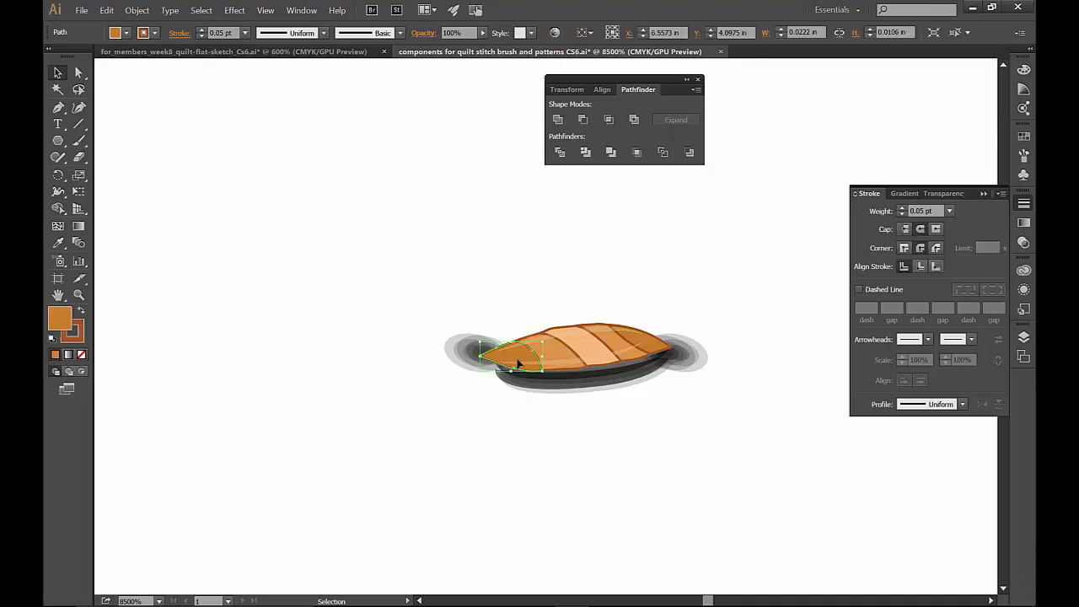
click(580, 355)
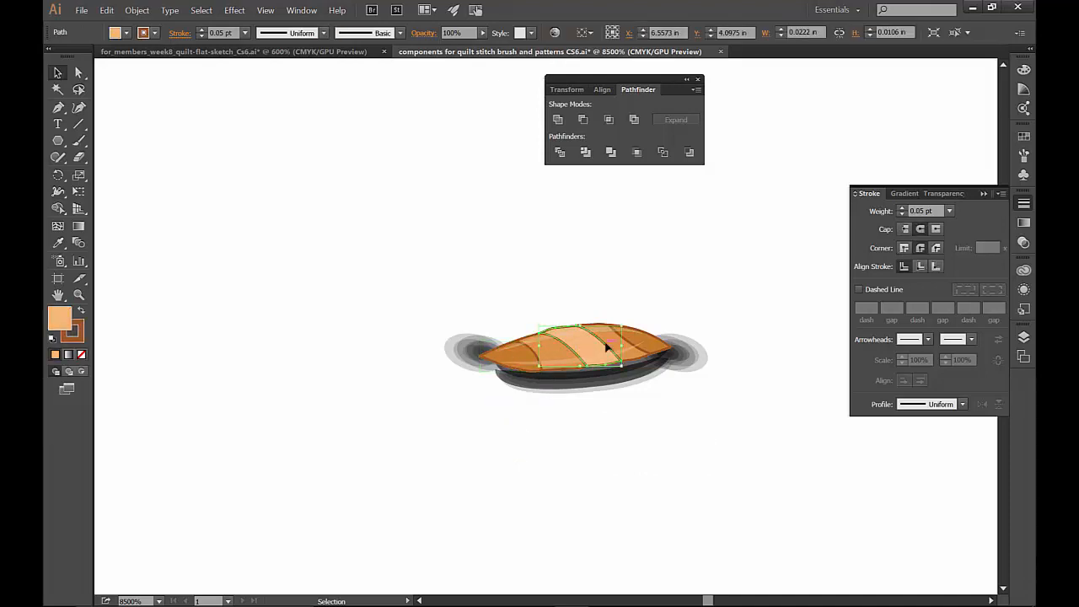
click(647, 344)
click(675, 315)
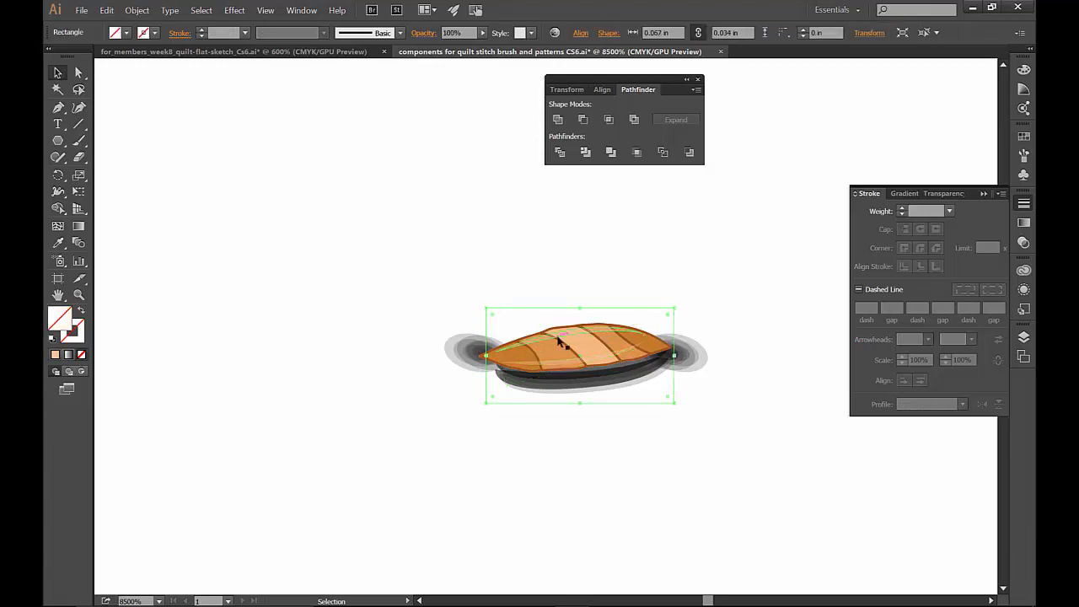
drag(556, 333, 579, 337)
click(700, 364)
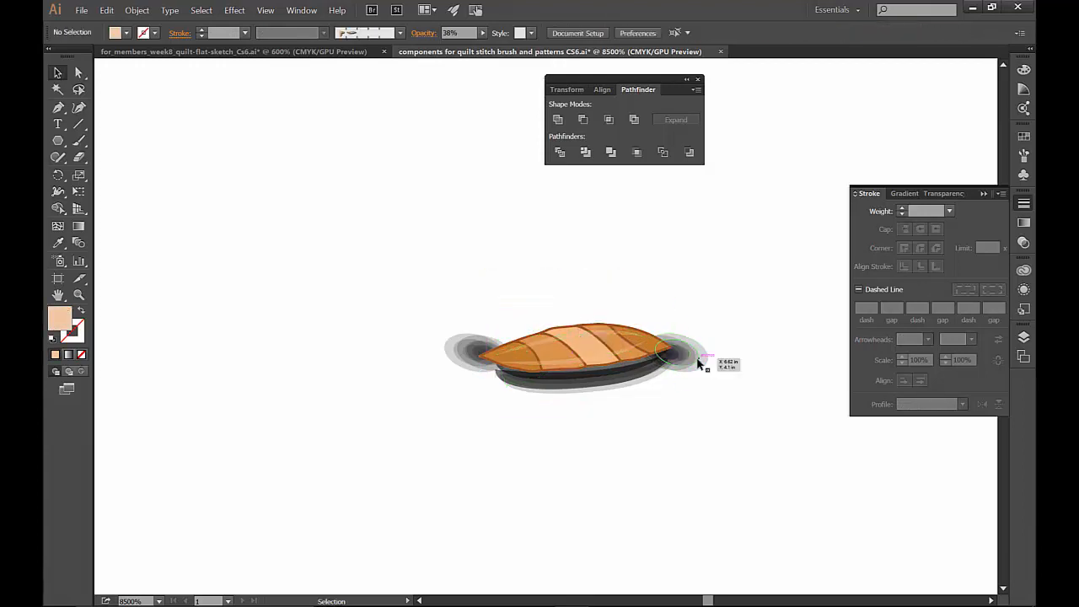
key(ctrl+equal)
key(ctrl+equal)
key(space)
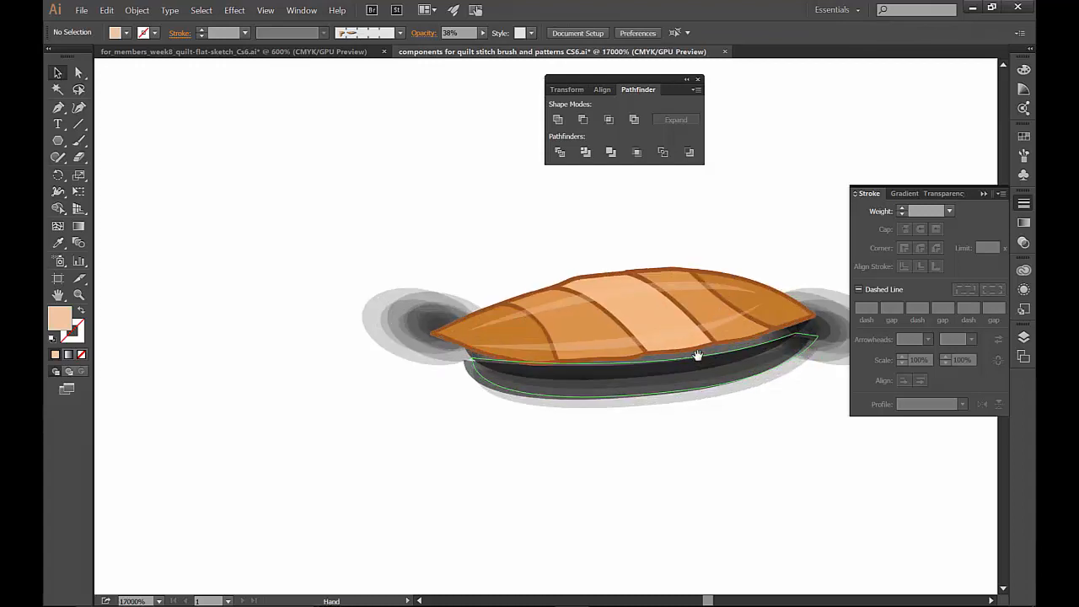
drag(683, 348, 479, 437)
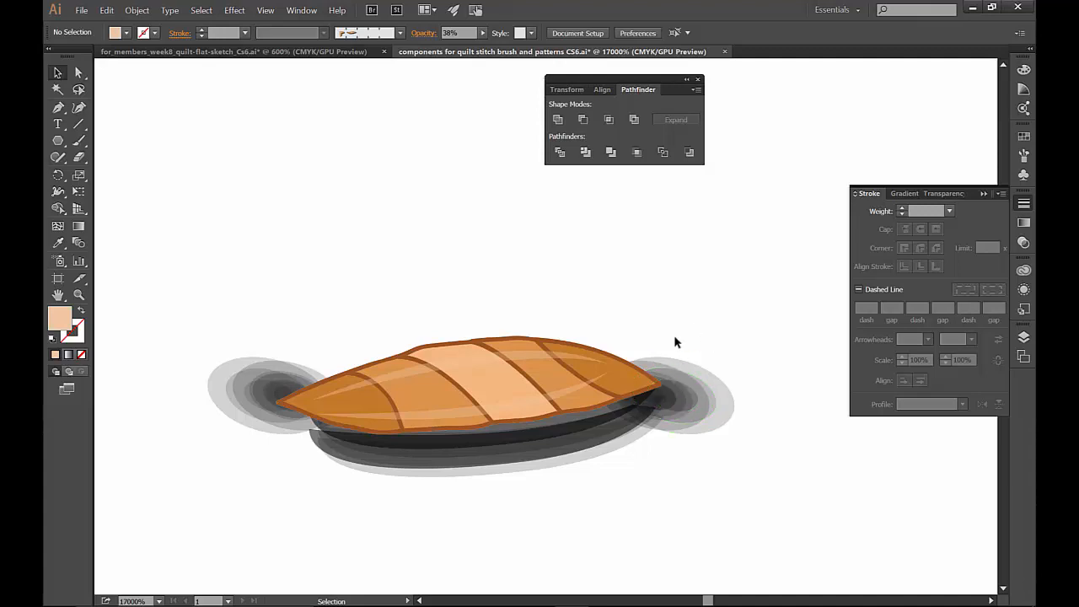
- Move the grey shadow ellipses at the stitch's right end outward and ungroup them
click(252, 386)
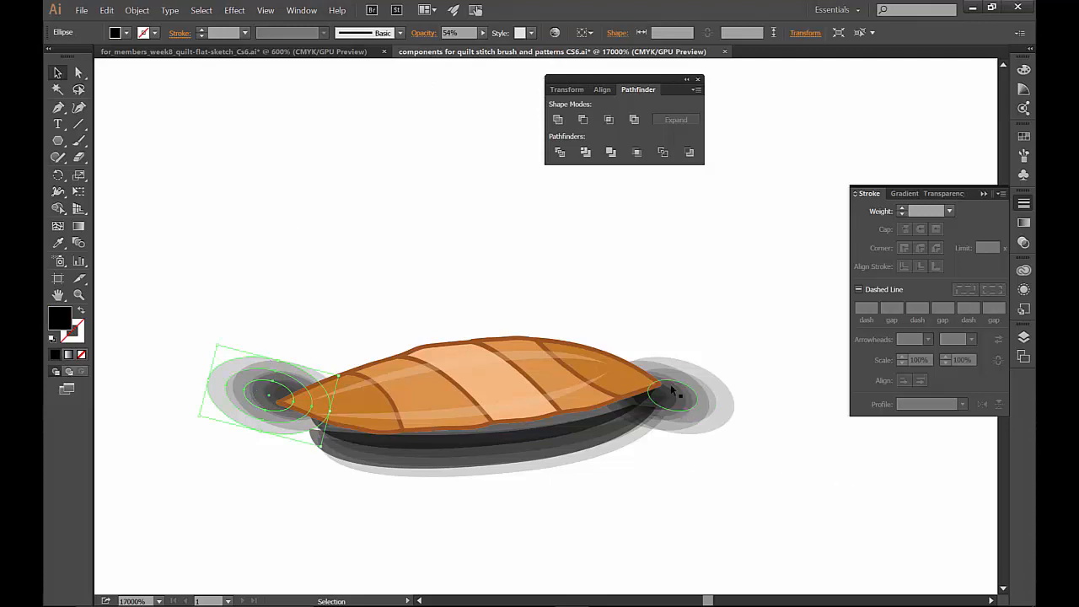
drag(268, 394, 740, 376)
right_click(743, 389)
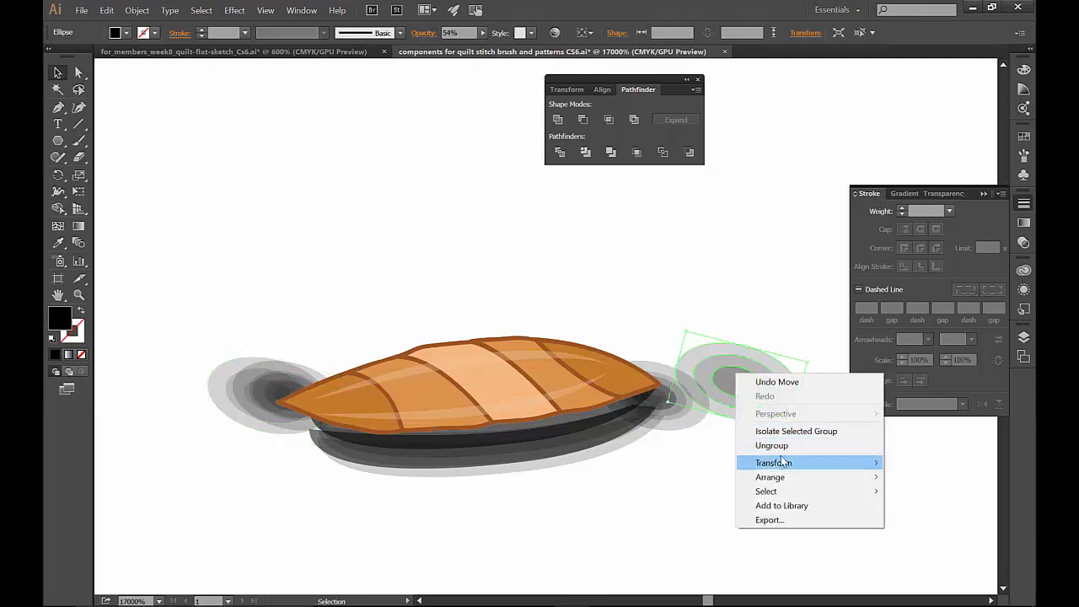
click(771, 446)
click(738, 360)
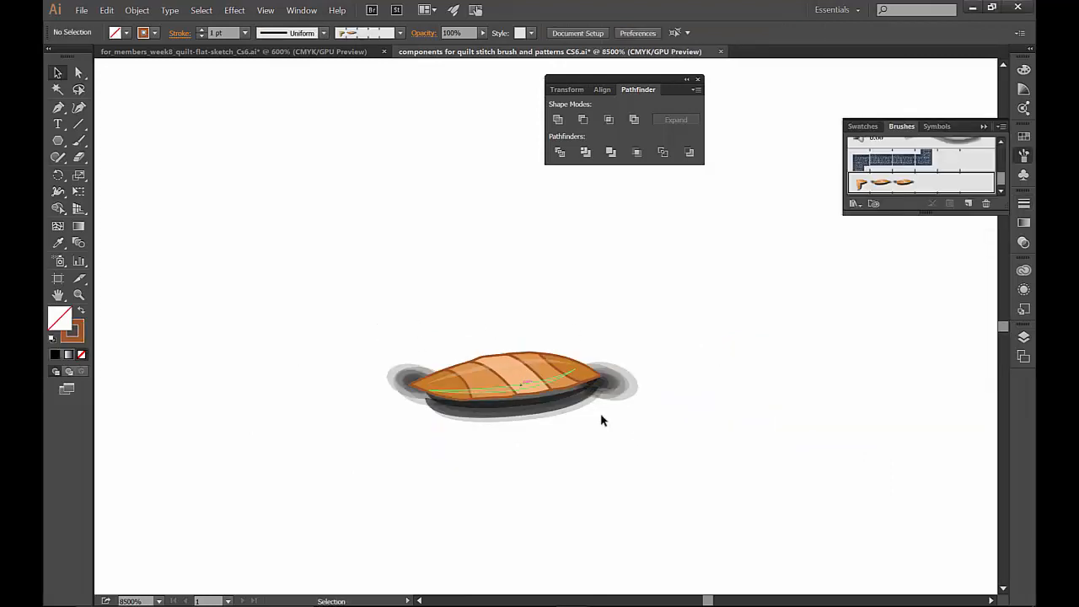
- Move the unpainted bounding rectangles off the stitch to the empty area at its upper left
drag(357, 280, 674, 456)
key(ctrl+h)
drag(585, 324, 399, 193)
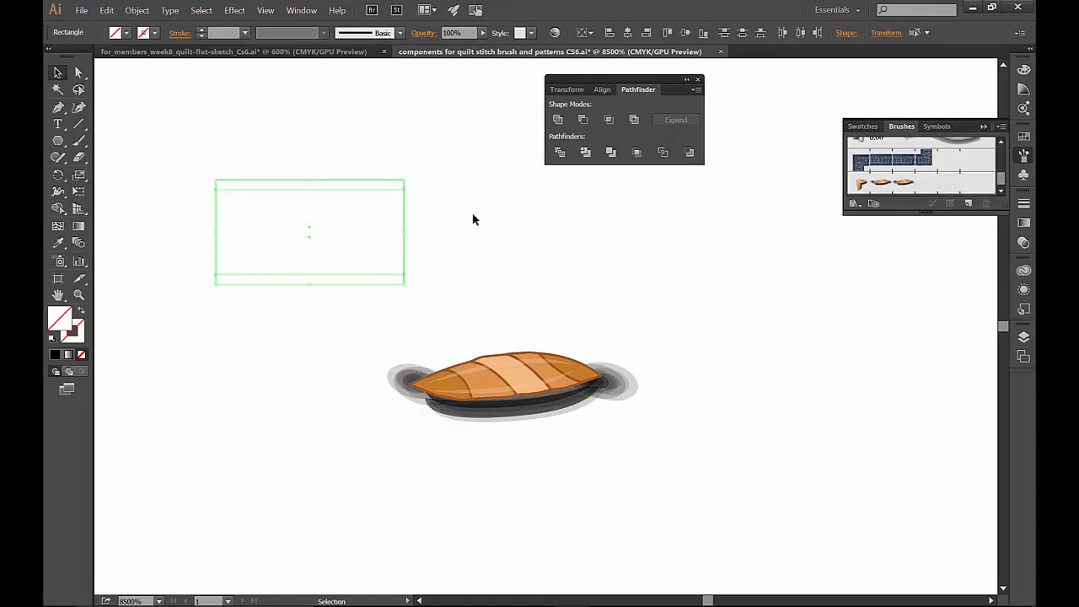
- Create a pattern brush from the stitch artwork without its bounding rectangle, keeping 100% scale, 0% spacing and Stretch to fit
click(436, 311)
drag(688, 497, 686, 497)
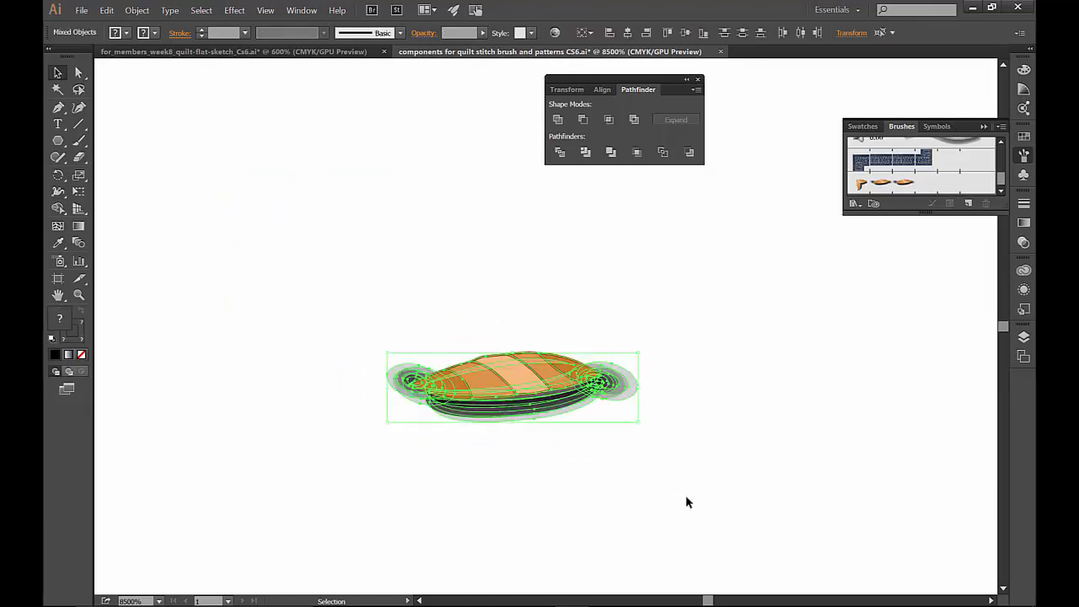
mouse_move(476, 381)
mouse_down()
mouse_move(688, 328)
mouse_move(864, 196)
mouse_up()
click(497, 377)
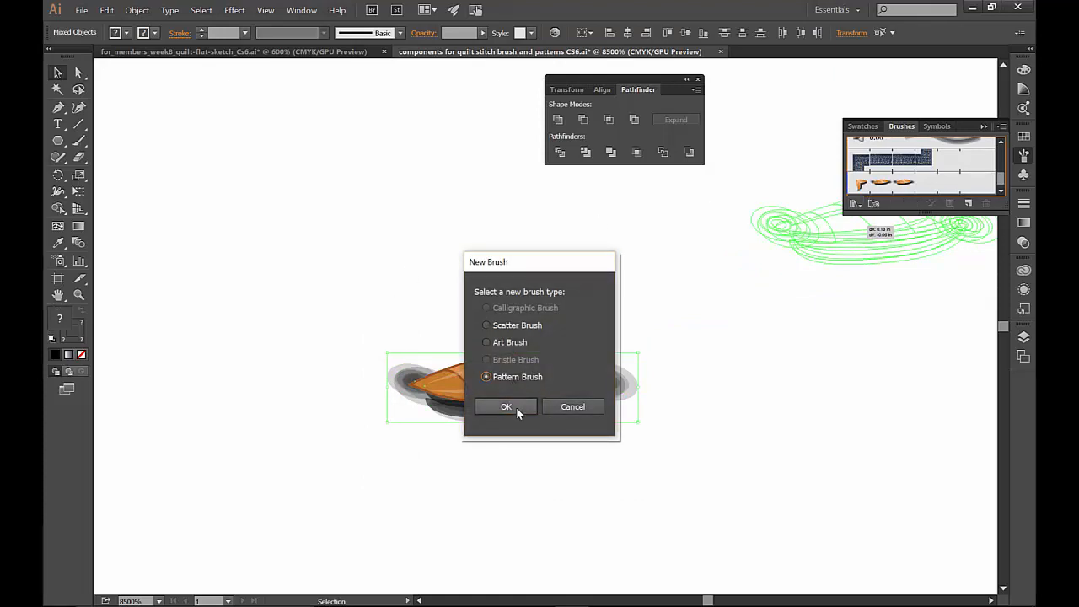
click(516, 410)
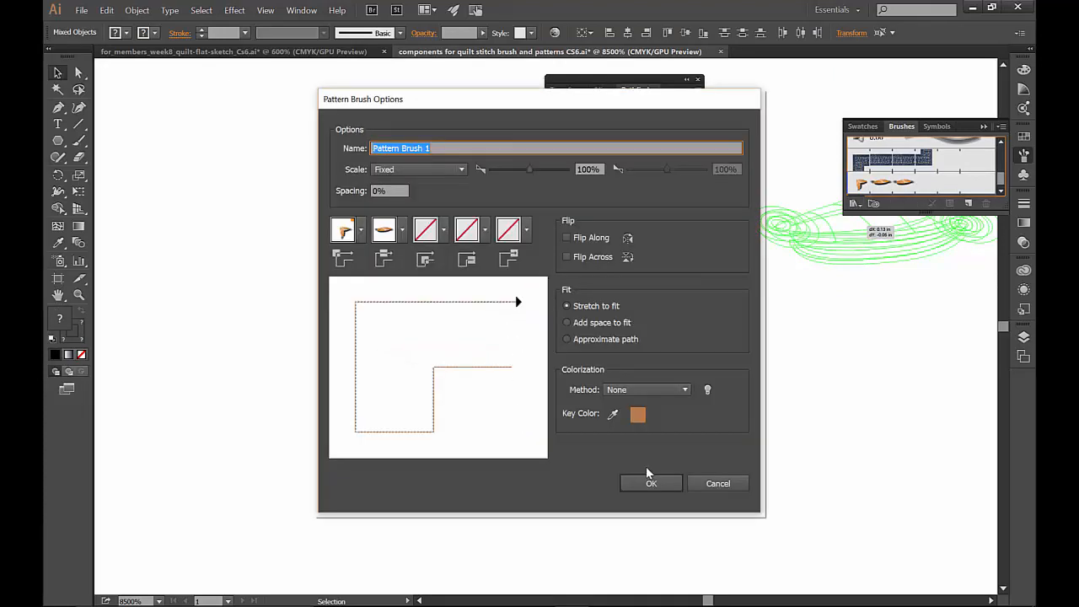
click(633, 486)
click(631, 488)
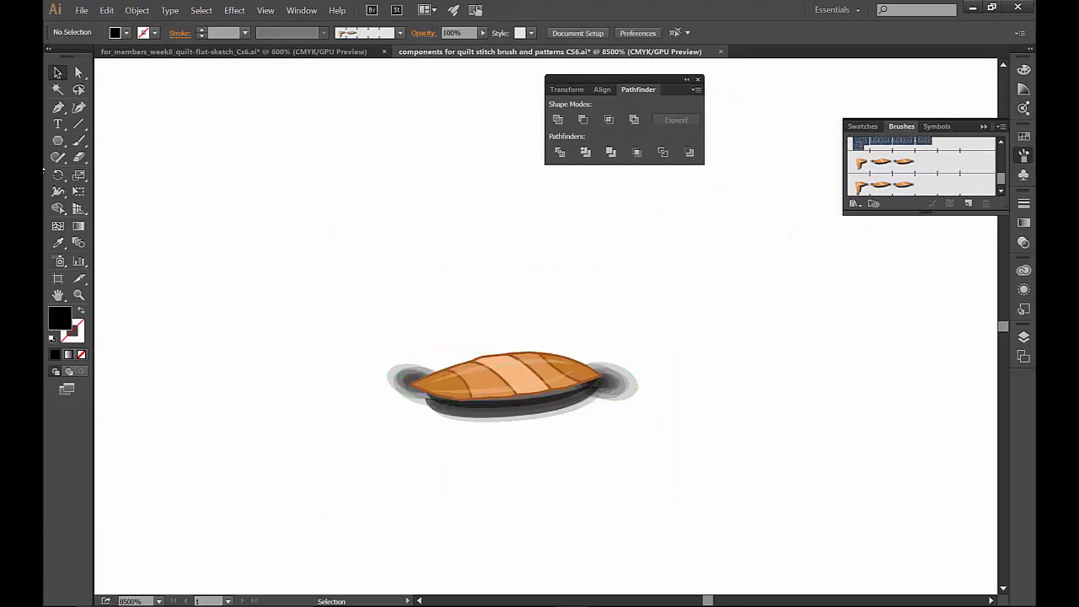
- Draw a nearly horizontal line about 0.22 in long below the stitch and apply the new pattern brush to it
click(75, 126)
mouse_move(222, 477)
mouse_down()
mouse_move(642, 468)
mouse_move(689, 484)
mouse_move(766, 465)
mouse_move(844, 480)
mouse_up()
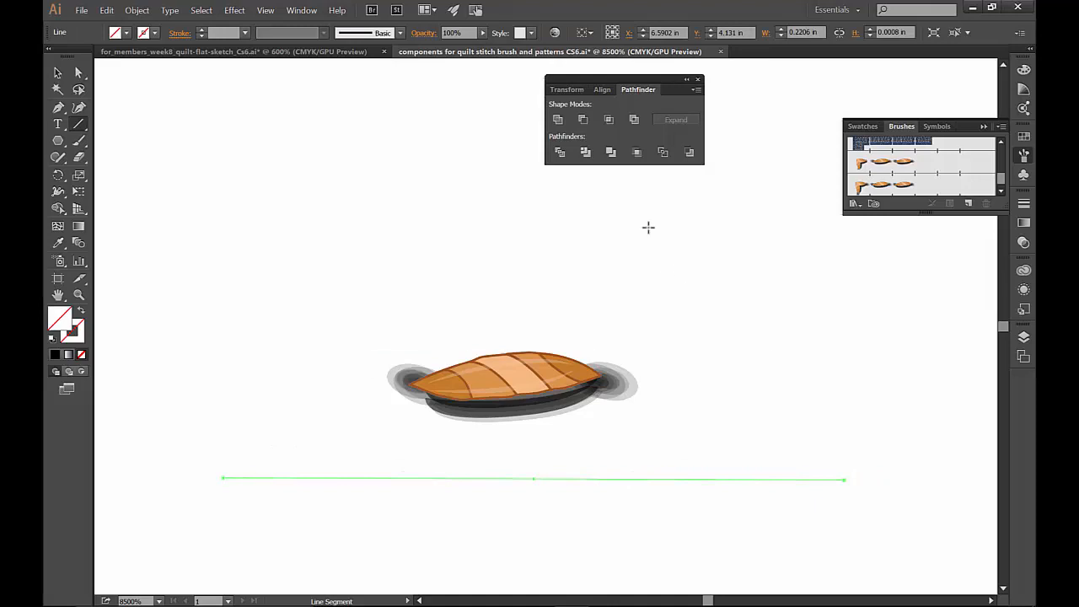
click(873, 185)
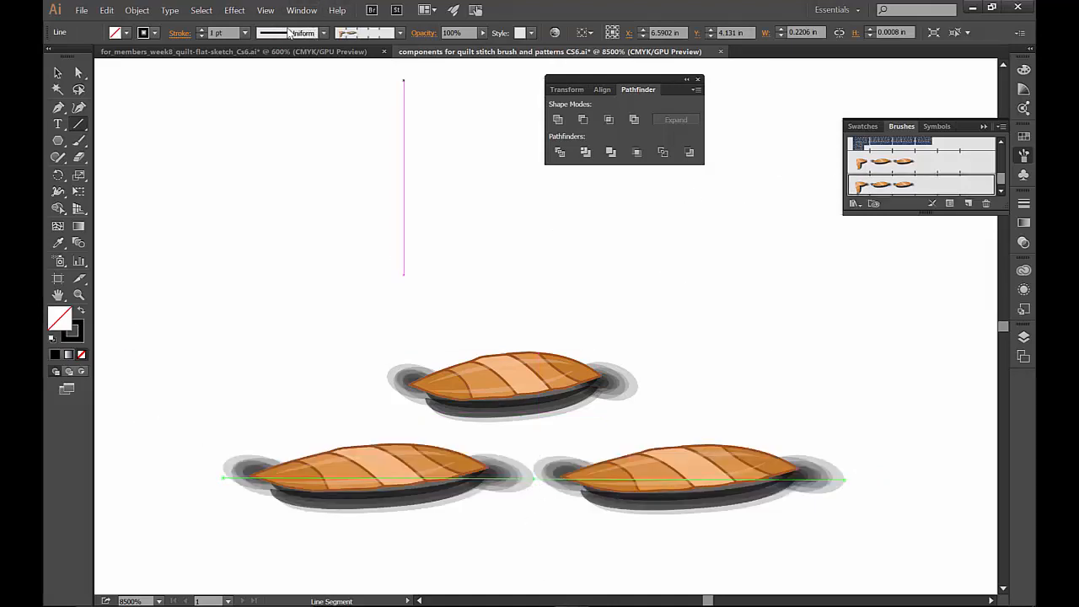
- Set the brushed line's stroke weight to 0.25 pt and deselect it
click(245, 33)
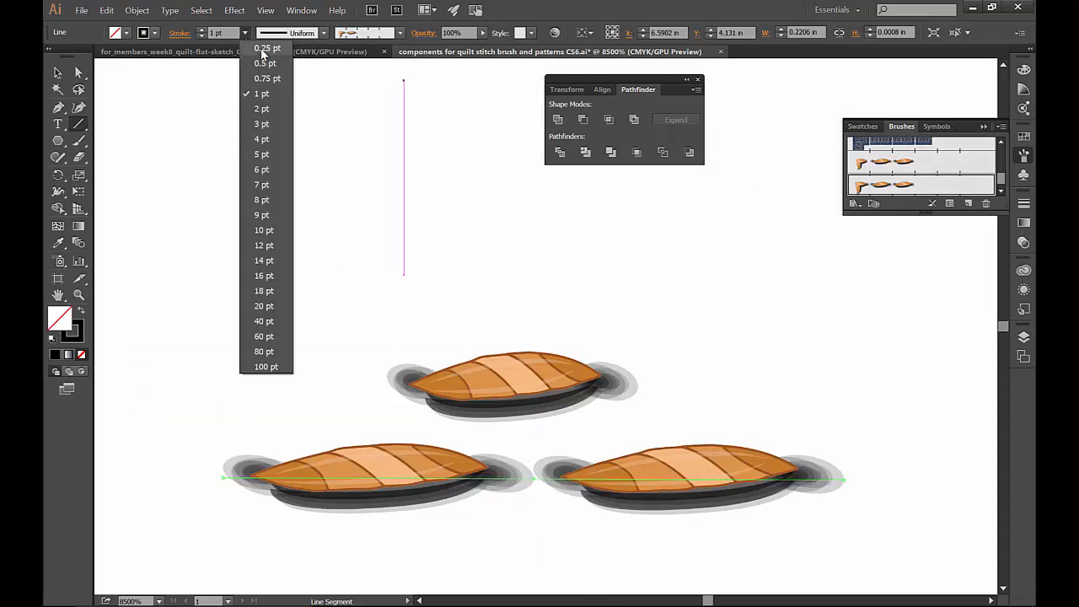
click(263, 49)
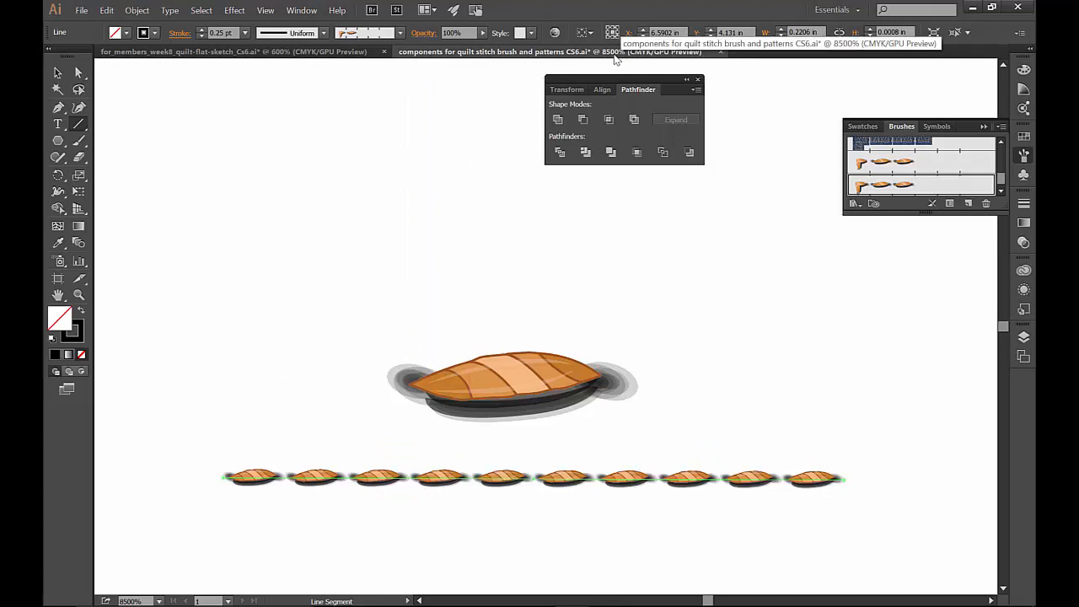
click(57, 75)
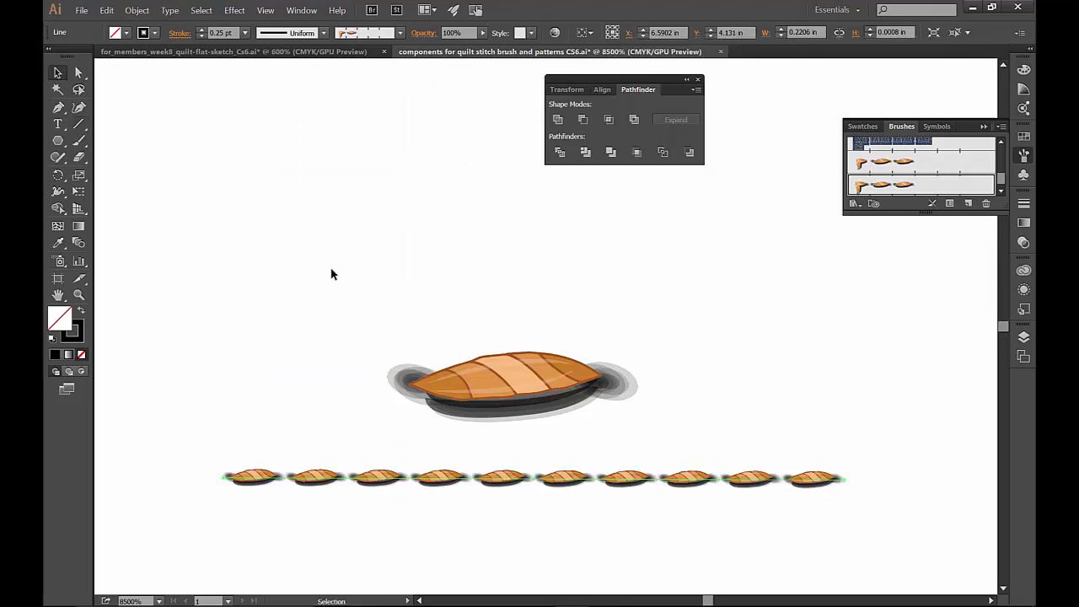
click(333, 278)
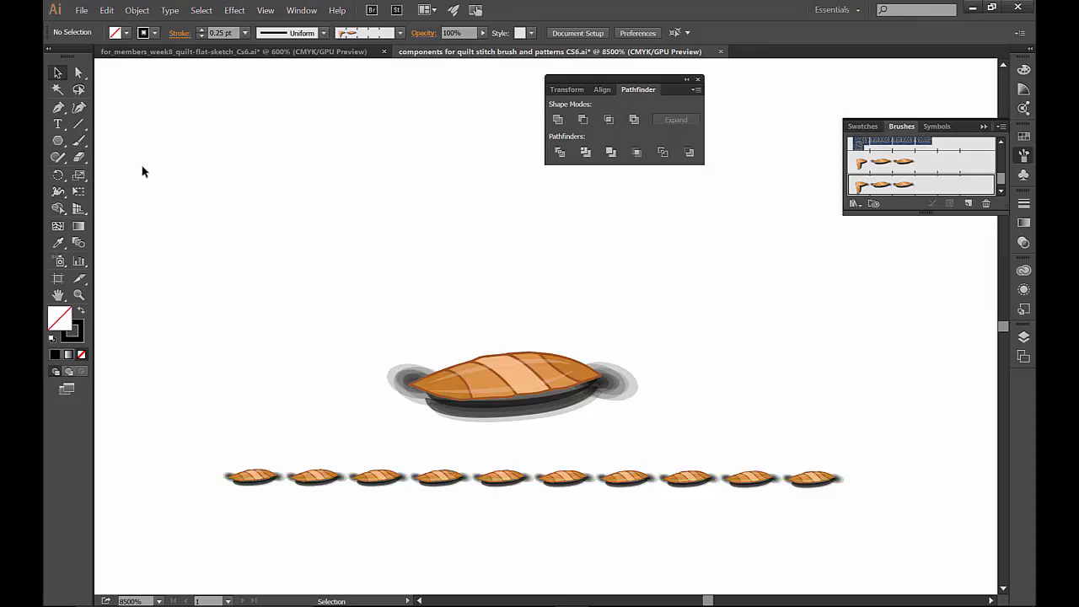
- Delete the unpainted rectangles lying at the upper left of the stitch
key(m)
drag(238, 228, 351, 361)
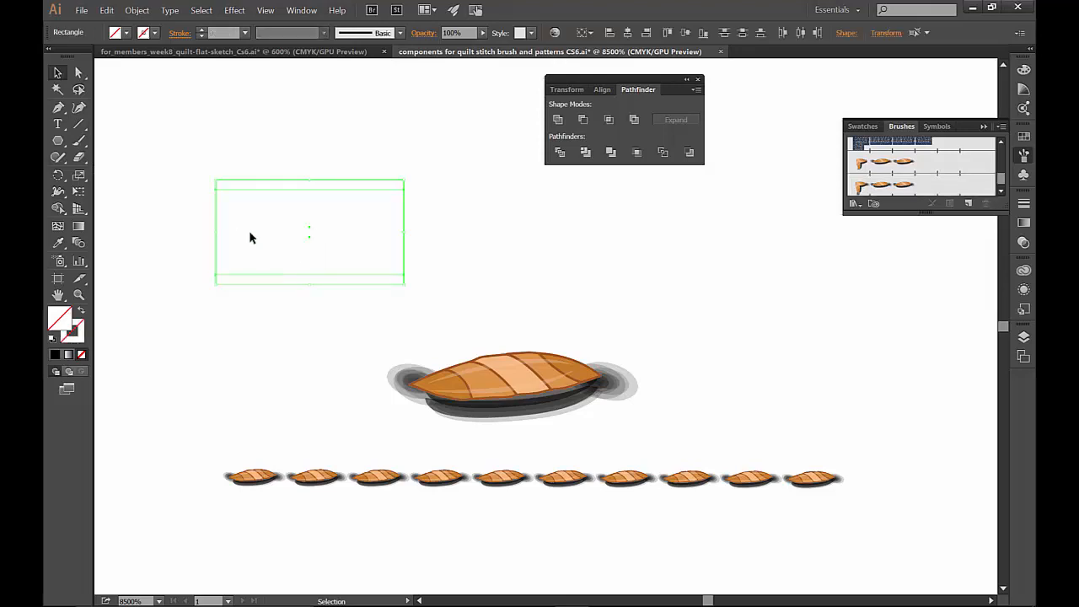
click(169, 176)
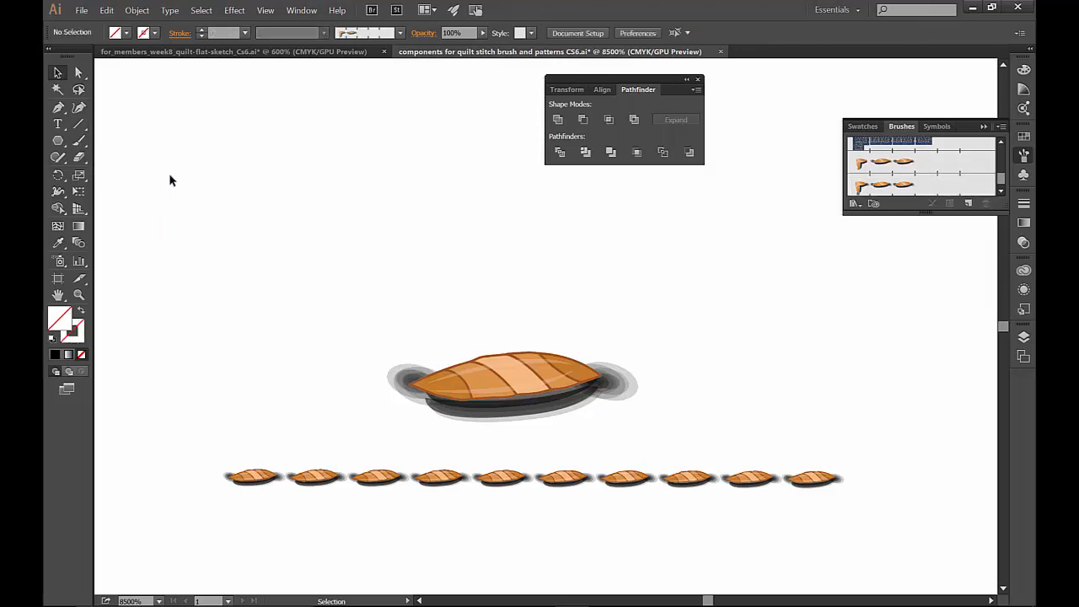
drag(170, 175, 340, 306)
key(Delete)
- Draw a rectangle without fill or stroke, about 0.07 by 0.039 in, around the stitch from one pointed tip to the other
click(59, 139)
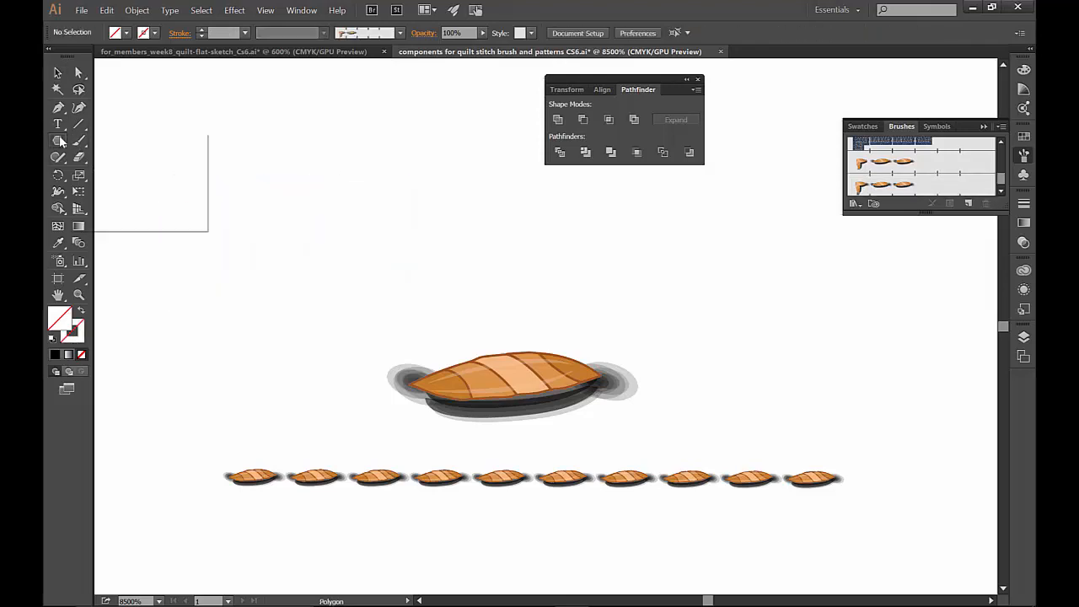
click(110, 139)
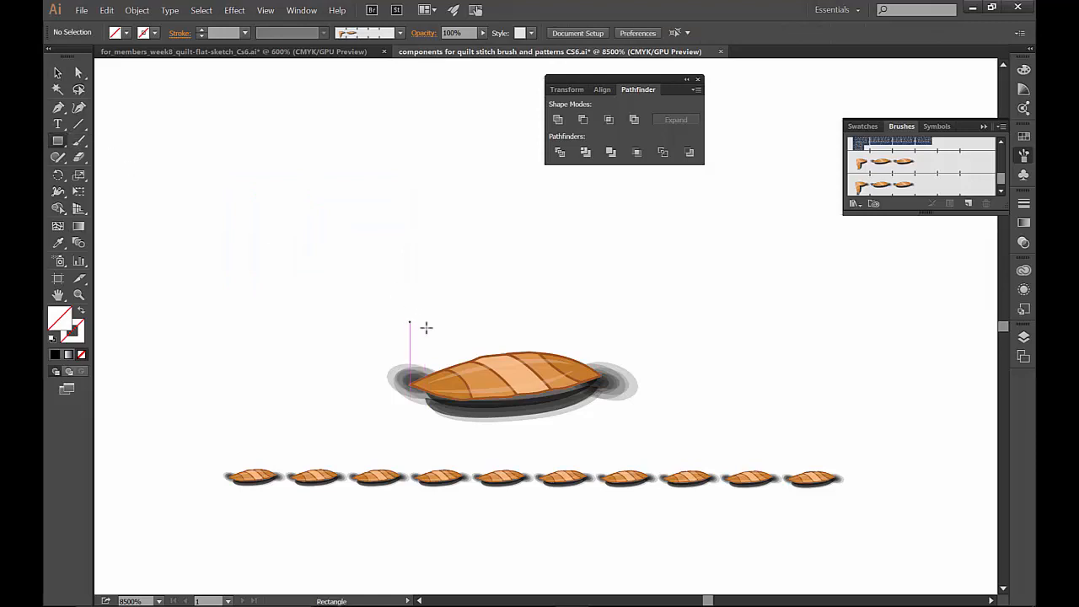
drag(409, 322, 607, 428)
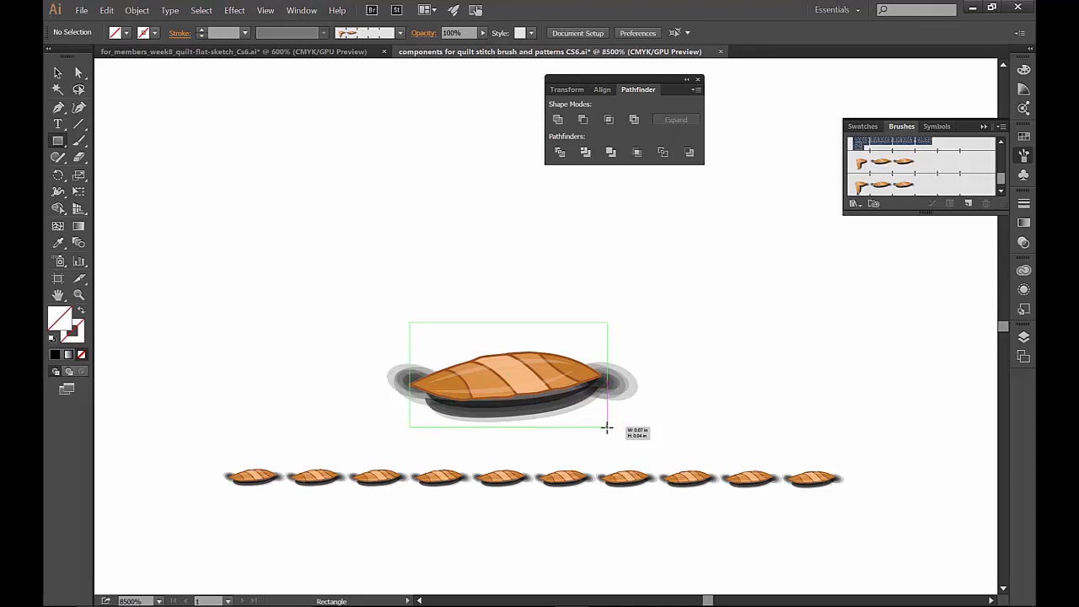
drag(607, 427, 608, 430)
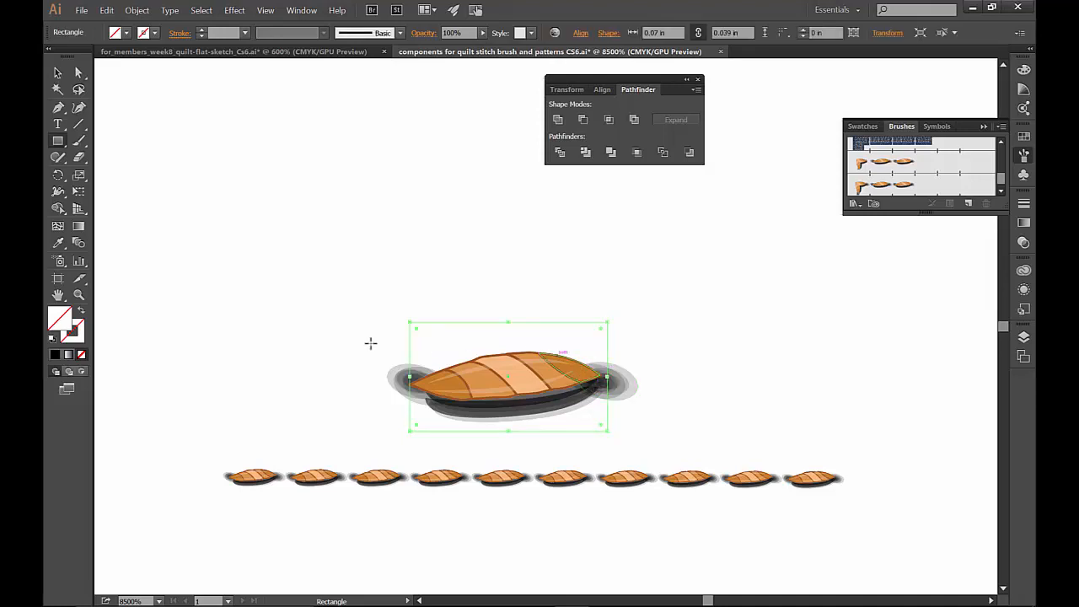
- Send the unpainted bounding rectangle behind all the stitch artwork
click(136, 10)
mouse_move(172, 42)
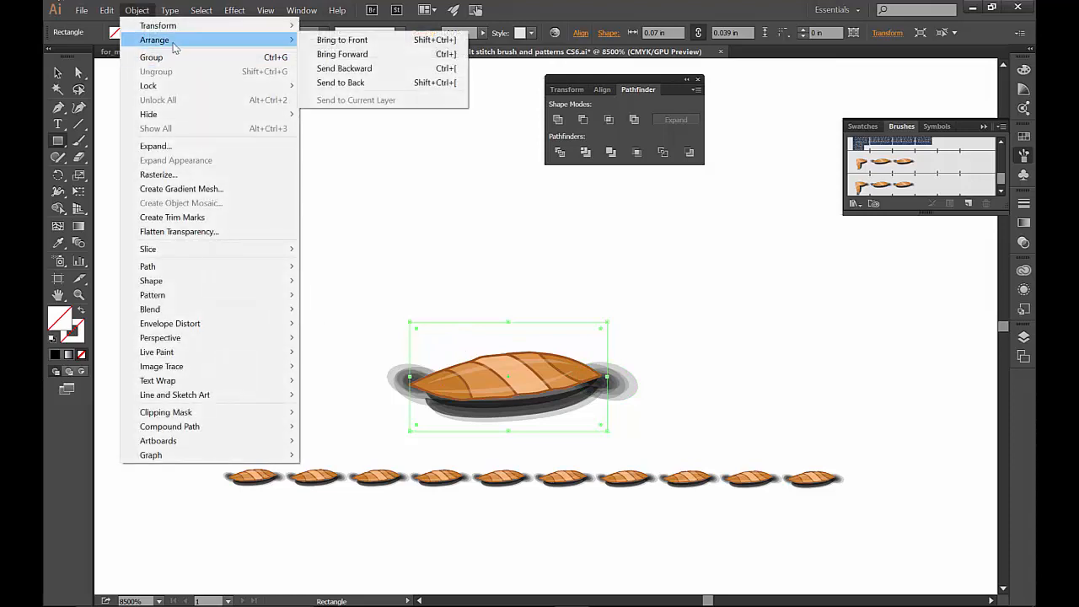
click(325, 85)
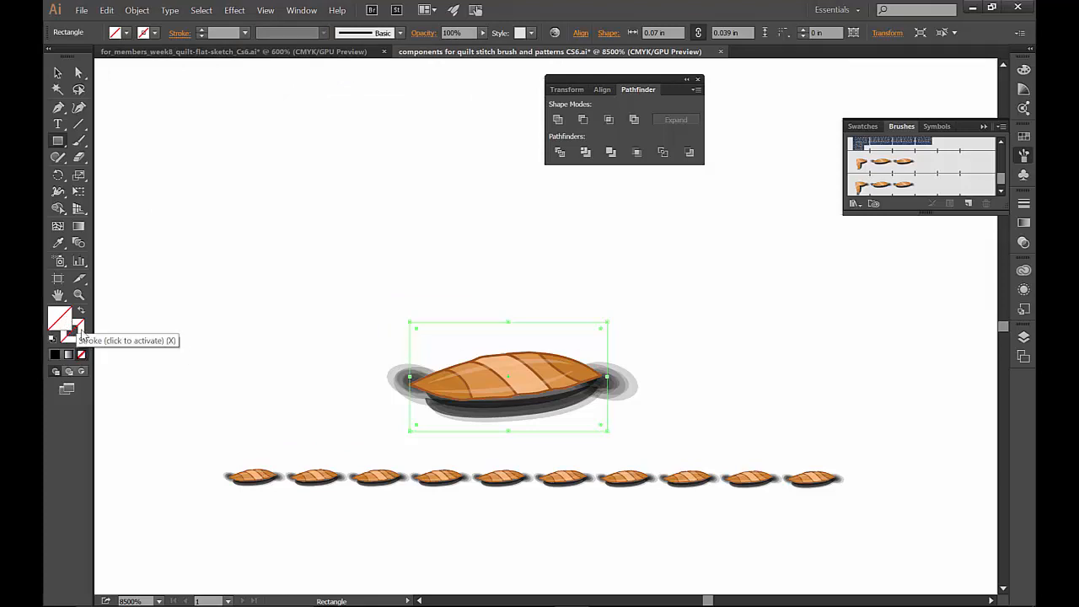
- Create a new pattern brush from the large stitch together with its unpainted bounding rectangle, keeping the default brush options
click(57, 72)
drag(371, 271, 642, 442)
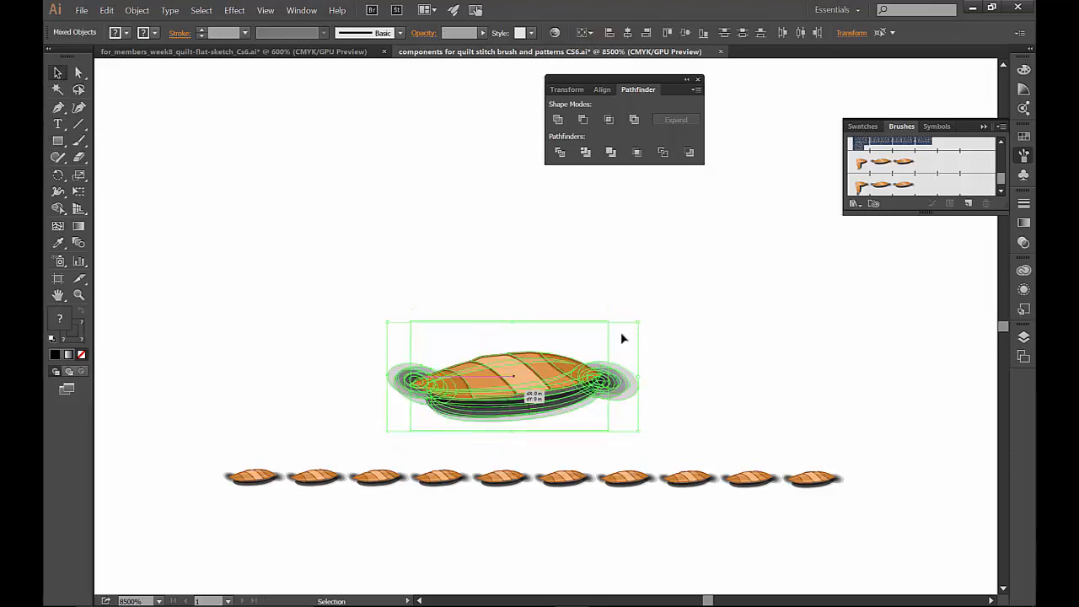
mouse_move(621, 338)
mouse_down()
mouse_move(680, 298)
mouse_move(838, 228)
mouse_move(863, 192)
mouse_up()
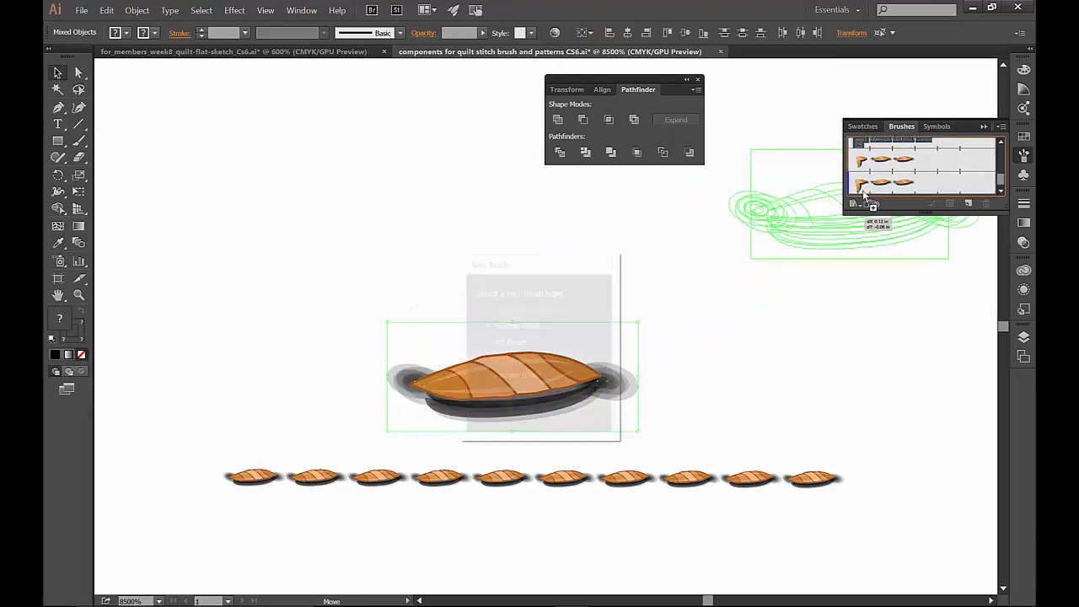
click(522, 378)
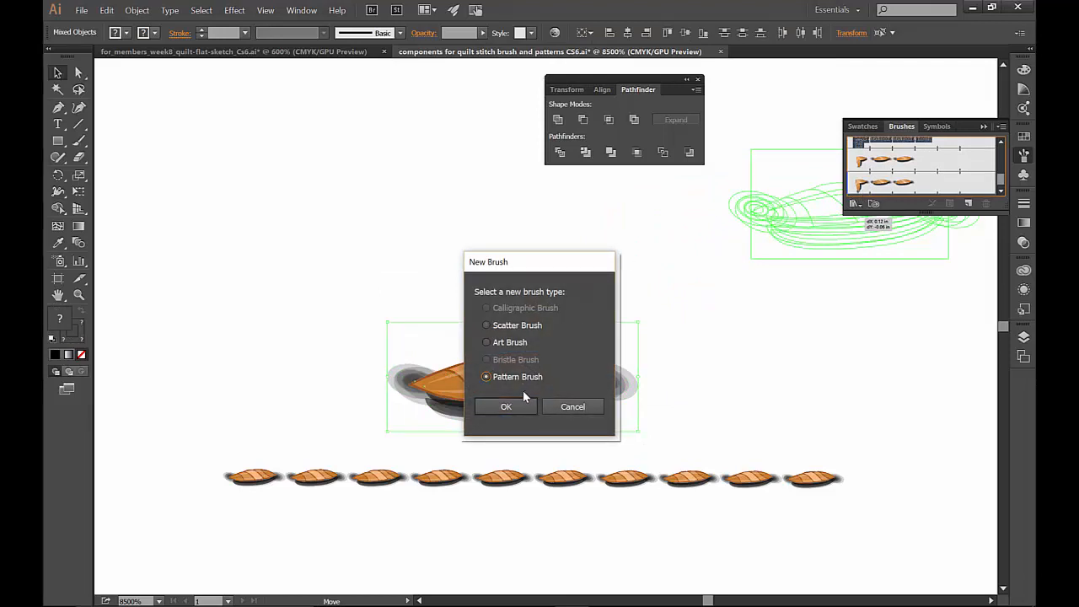
click(511, 405)
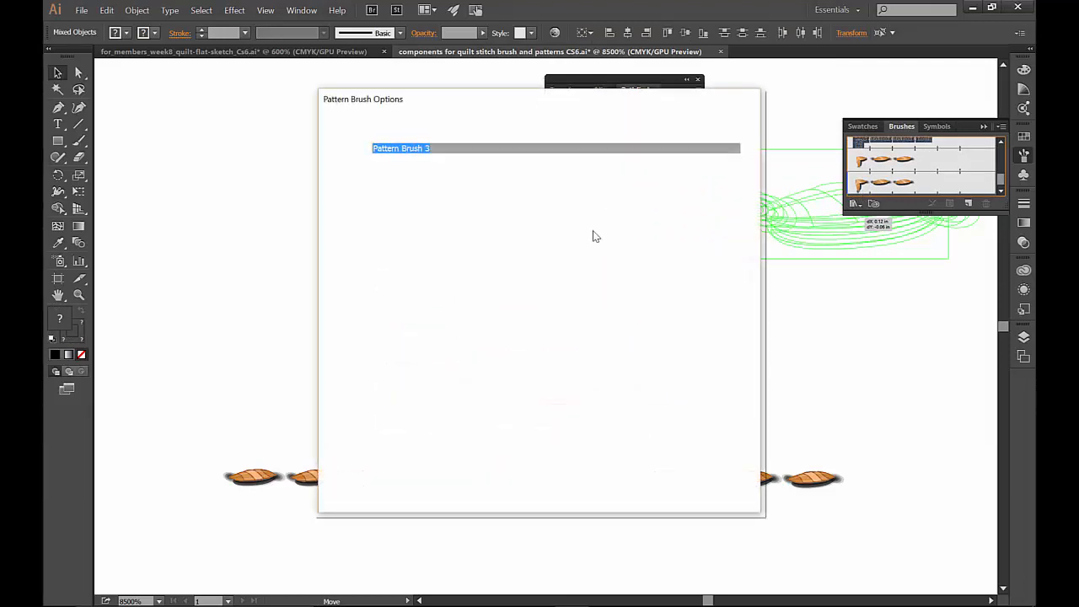
click(643, 486)
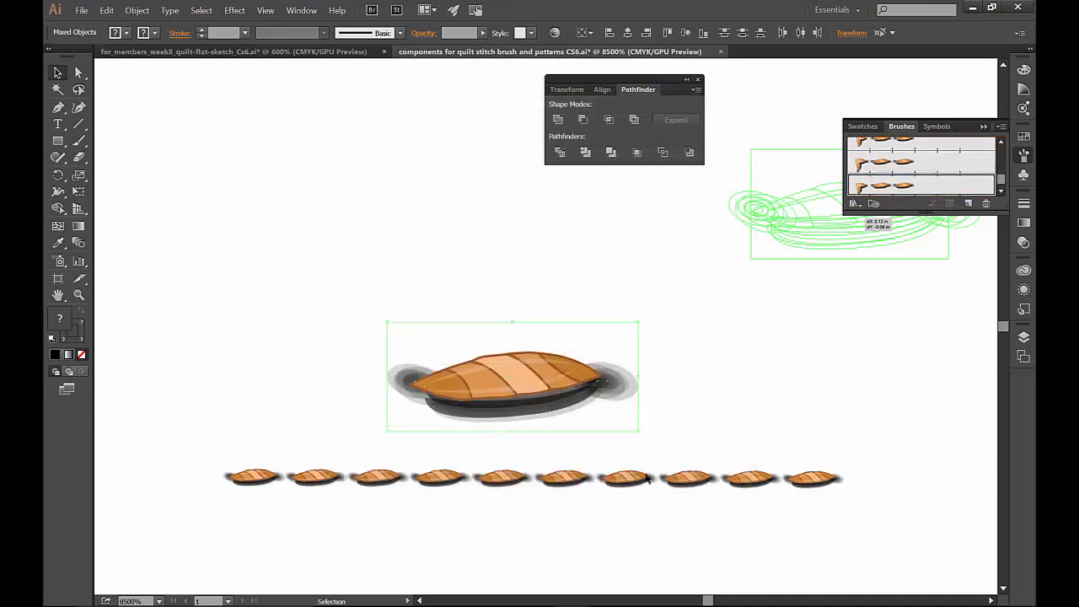
- Duplicate the brushed stitch line just below the original, apply the newest pattern brush to the copy, and deselect it
click(650, 463)
click(646, 477)
mouse_move(647, 481)
mouse_down()
mouse_move(650, 512)
mouse_move(660, 509)
mouse_up()
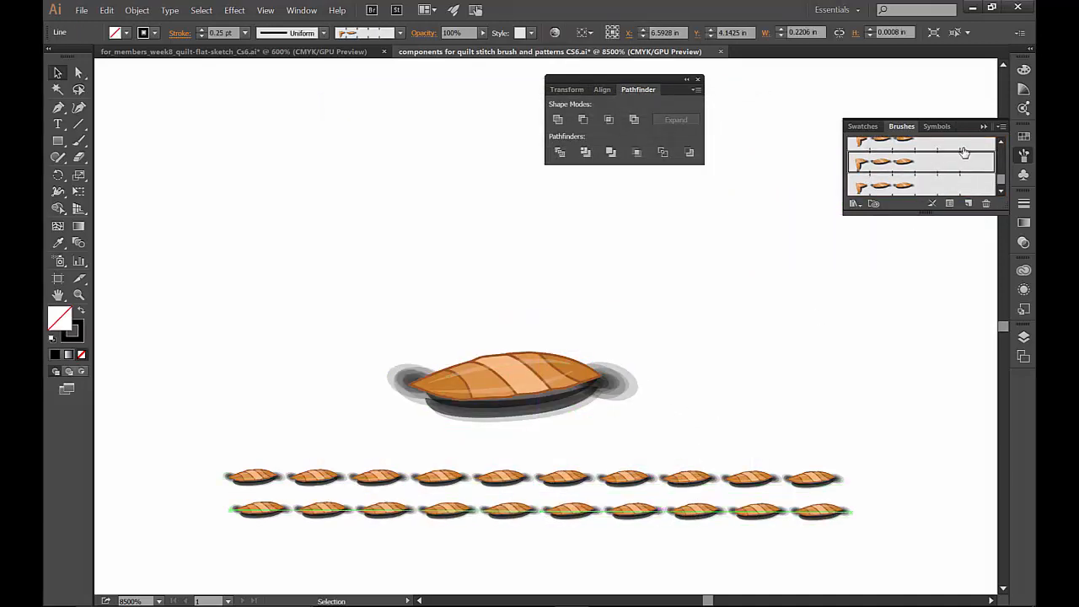
click(923, 193)
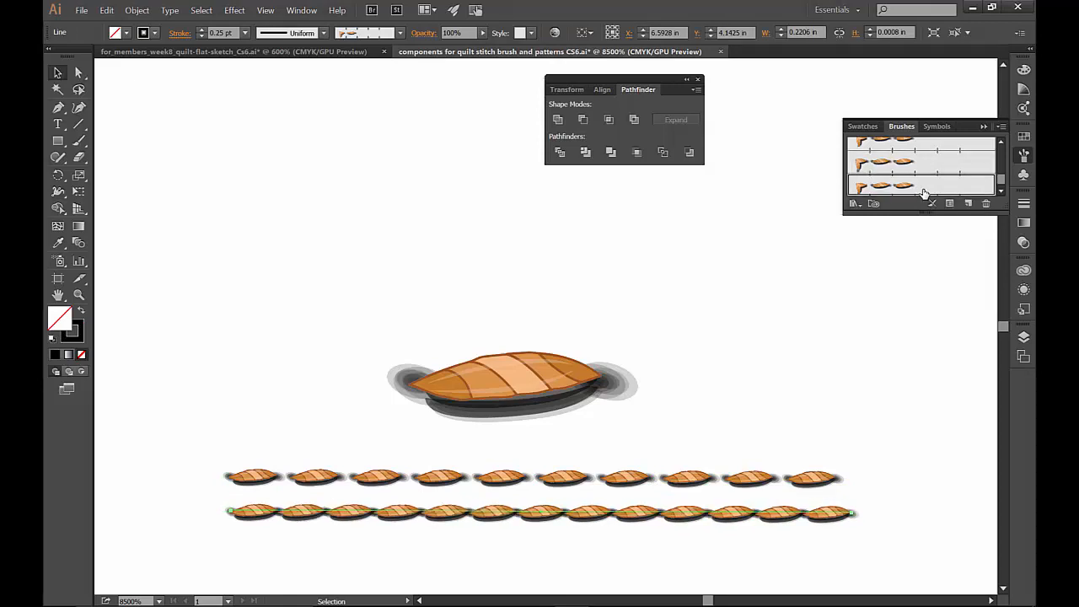
click(767, 335)
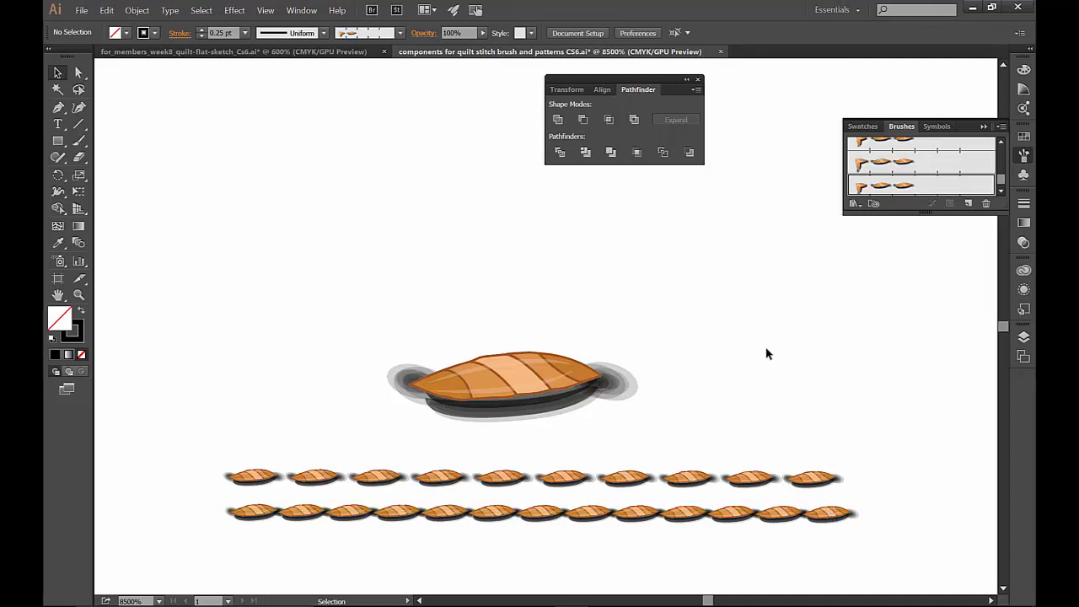
- Examine the hexagon and grid quilt motifs beside the stitch, comparing the detailed stitch versions with the dashed ones
key(ctrl+minus)
key(ctrl+minus)
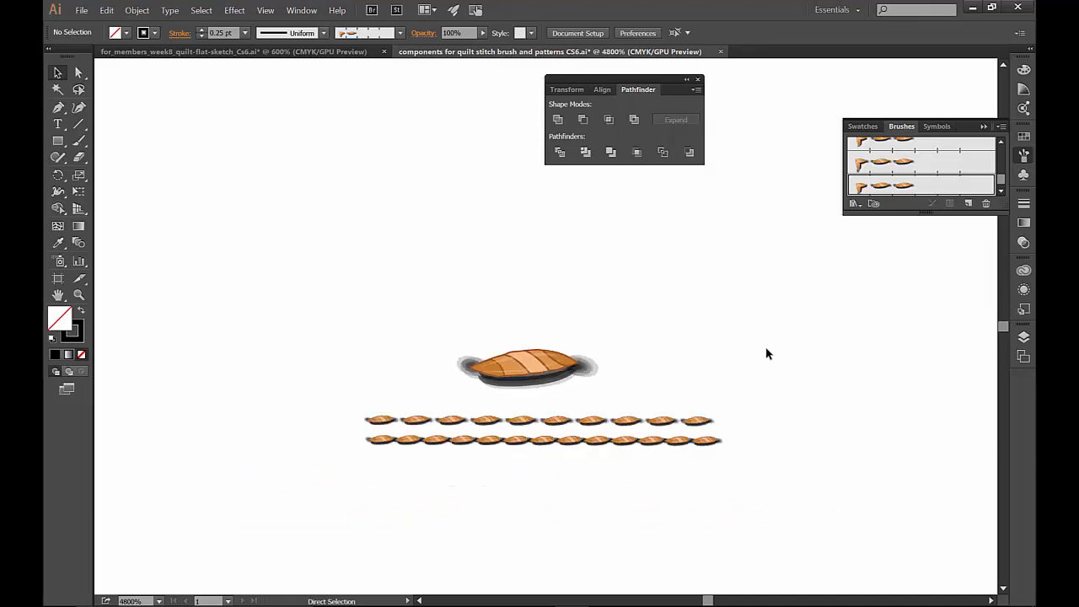
key(ctrl+minus)
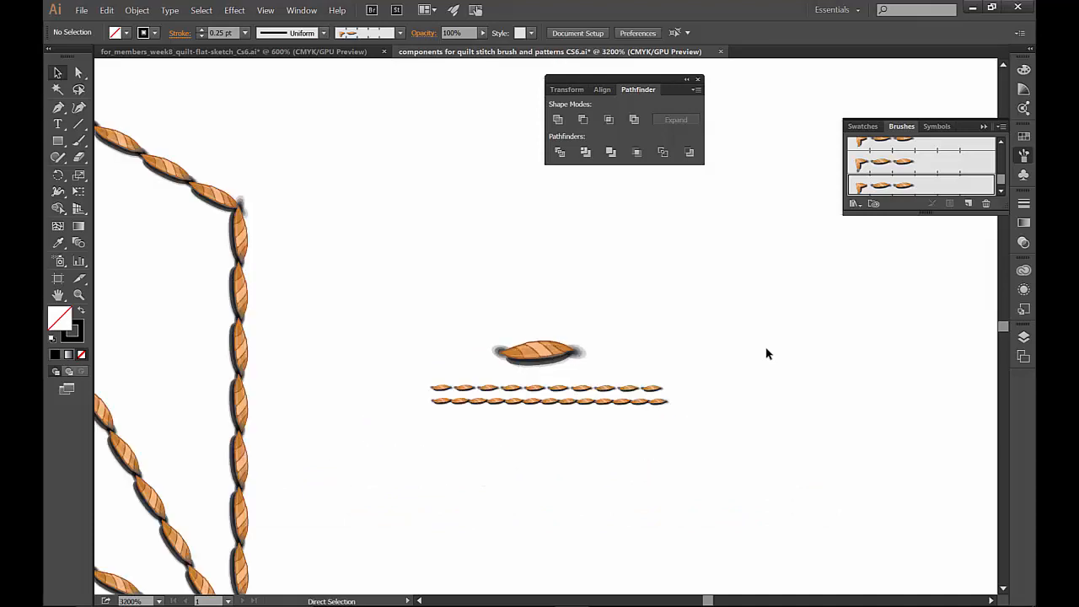
key(ctrl+minus)
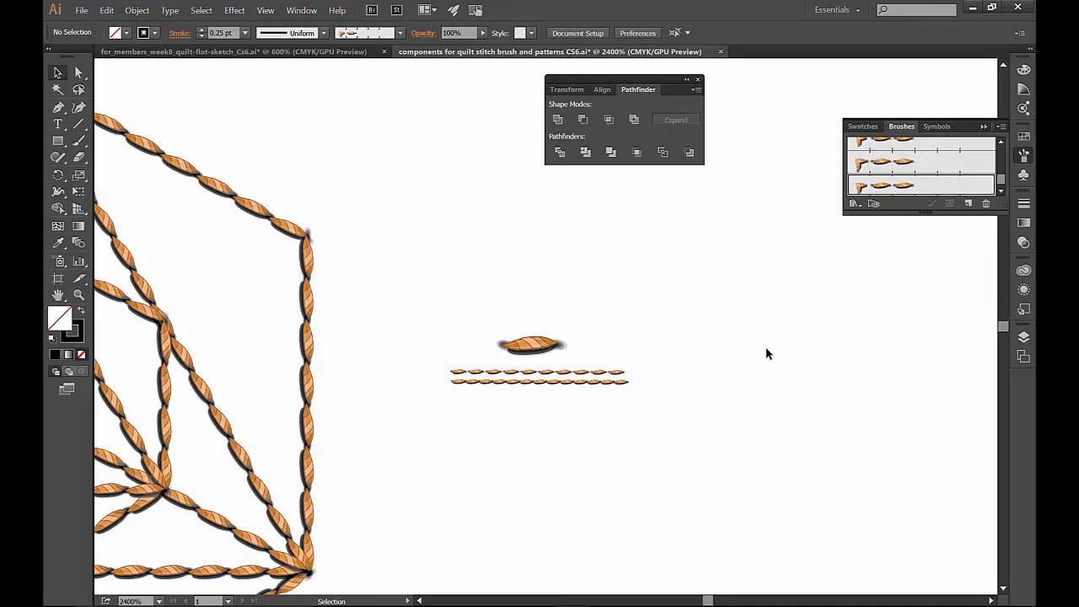
key(ctrl+minus)
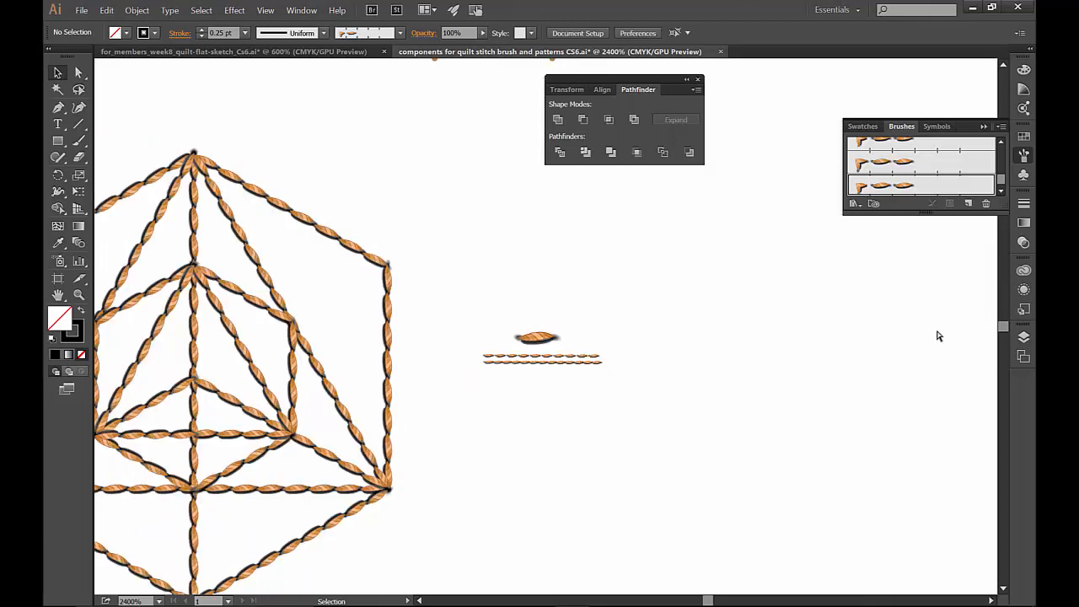
key(ctrl+minus)
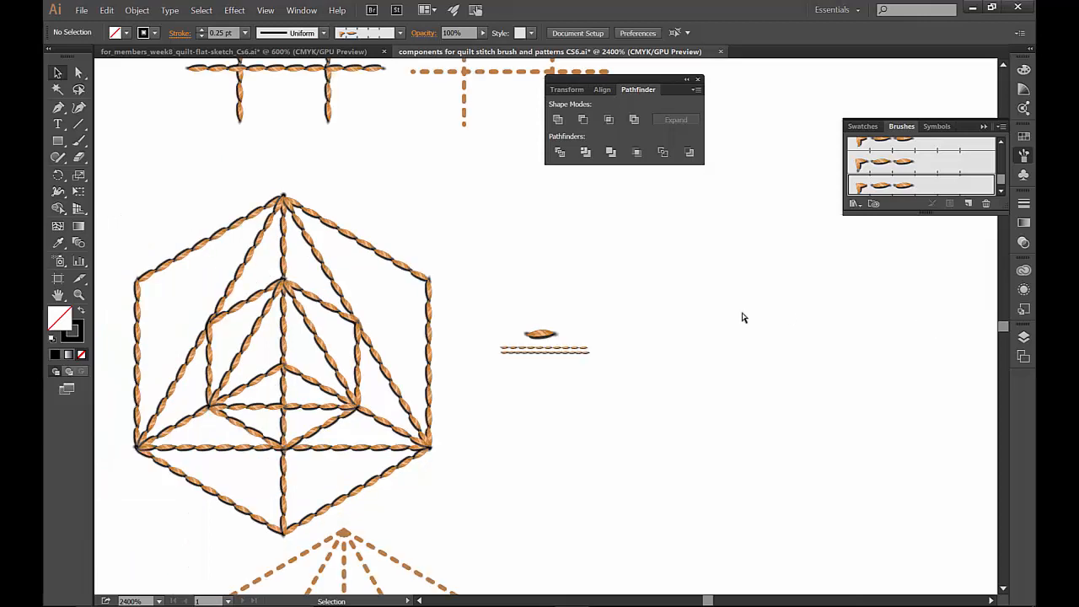
key(ctrl+minus)
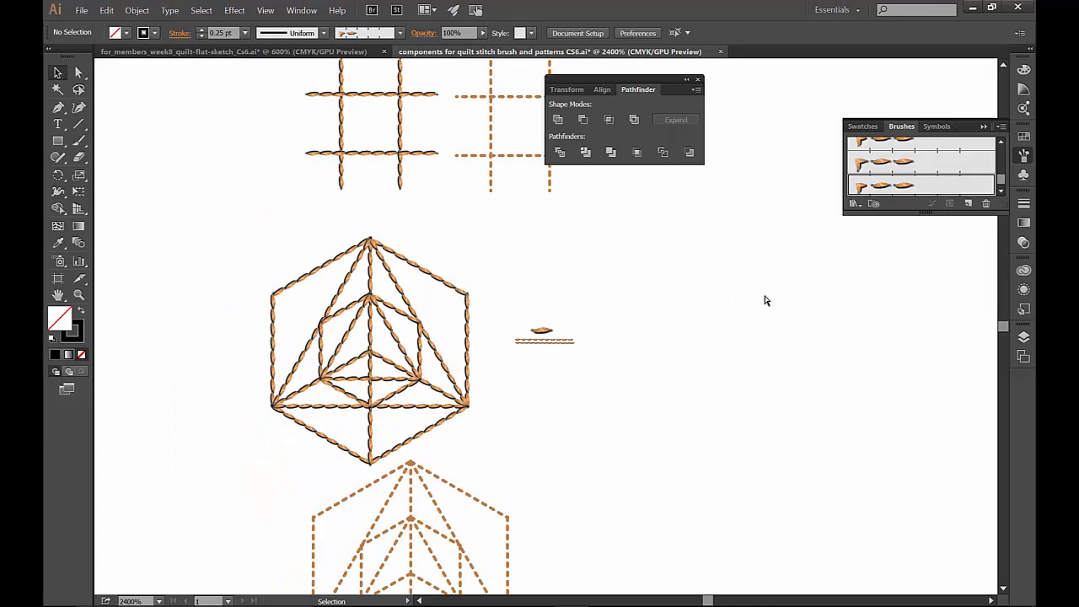
- Switch to the quilt flat sketch document and review its quilted skirt, layers and pattern swatches
key(ctrl+Tab)
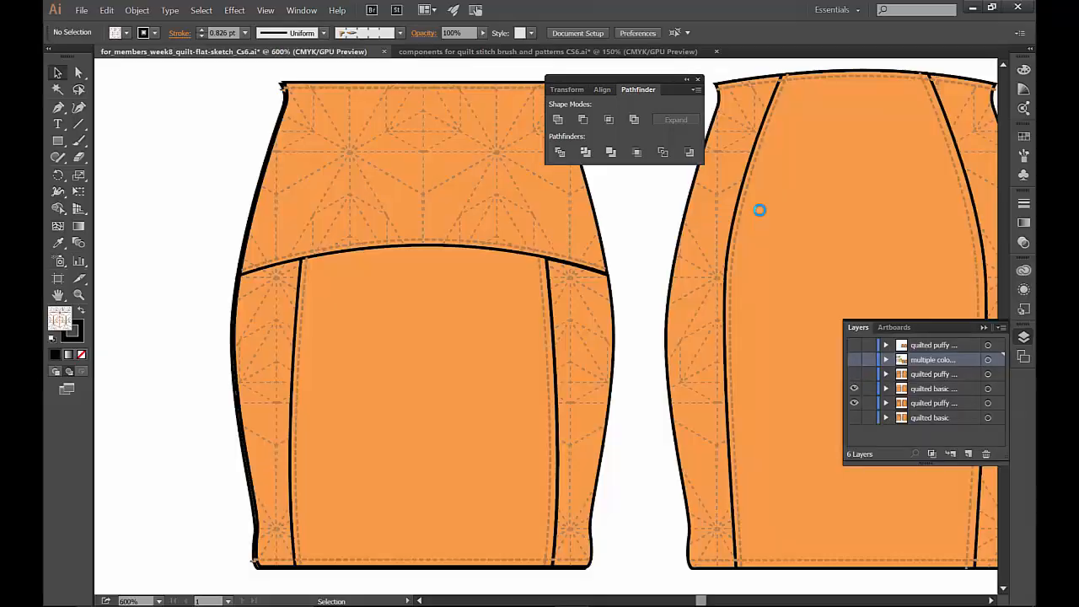
click(1024, 137)
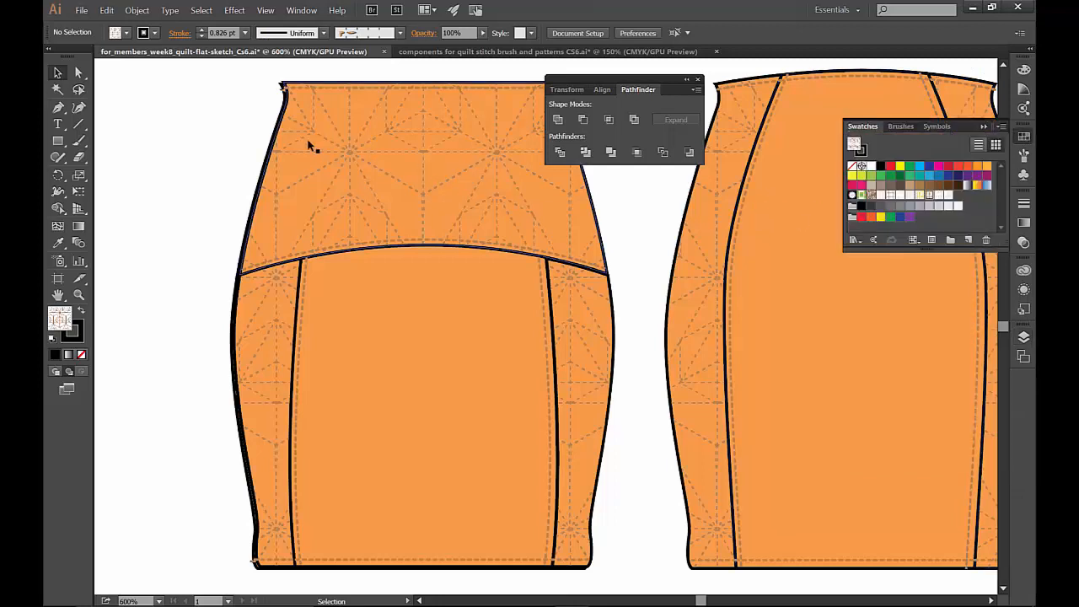
click(1025, 337)
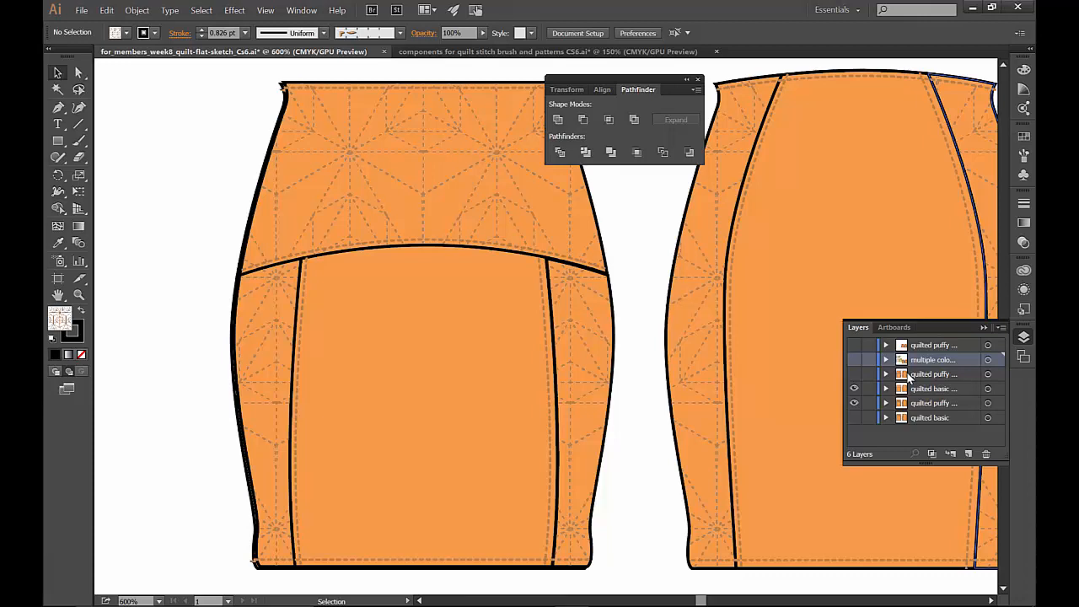
click(1023, 137)
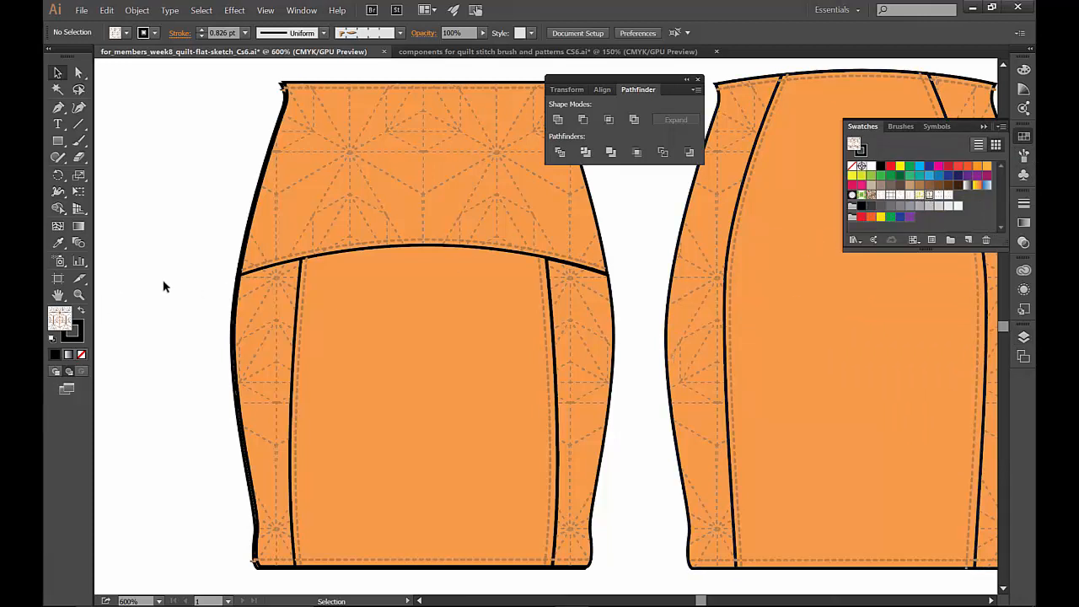
drag(163, 284, 762, 347)
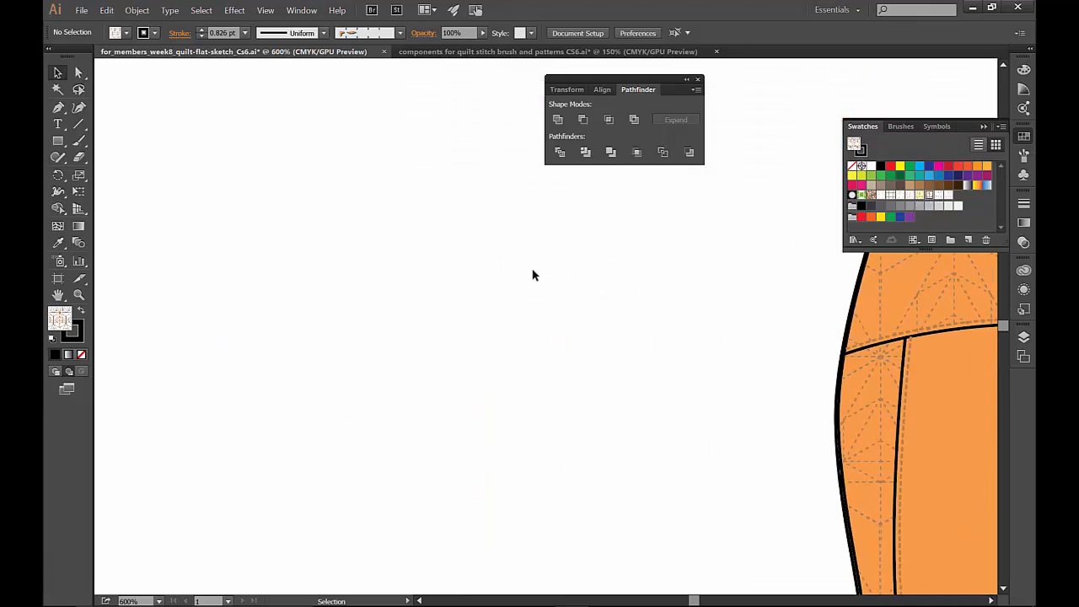
- Return to the quilt stitch components document and zoom in on the small stitch artwork beside the hexagon motif
click(441, 52)
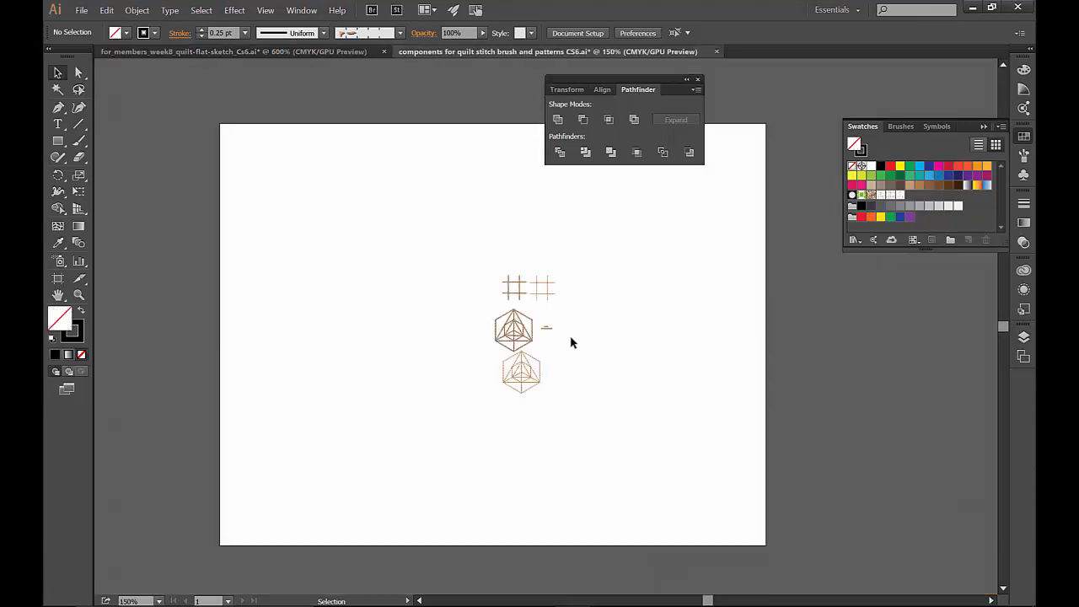
click(79, 294)
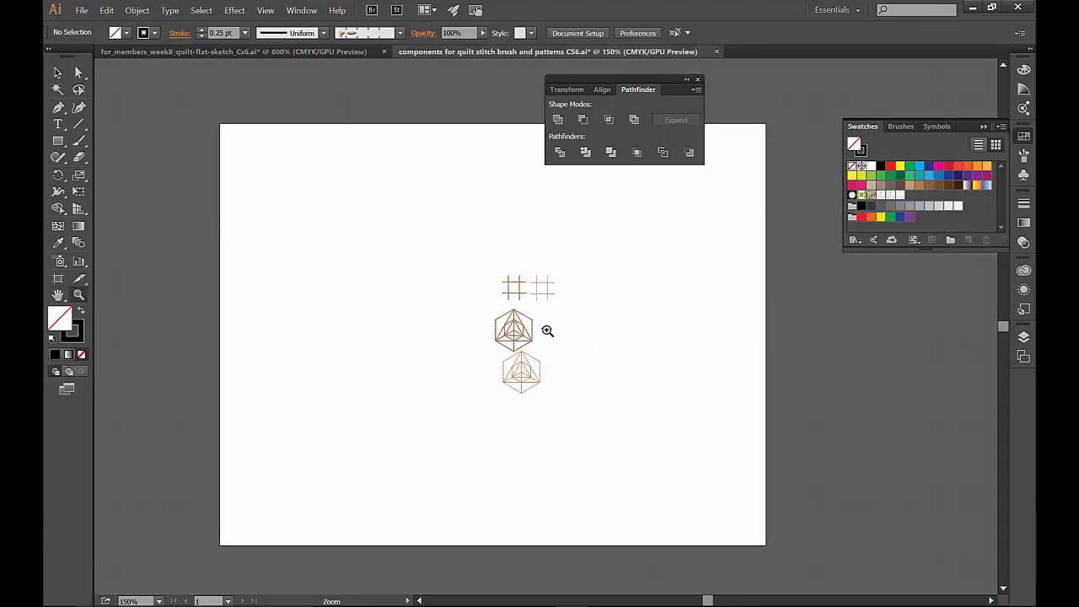
drag(538, 320, 574, 341)
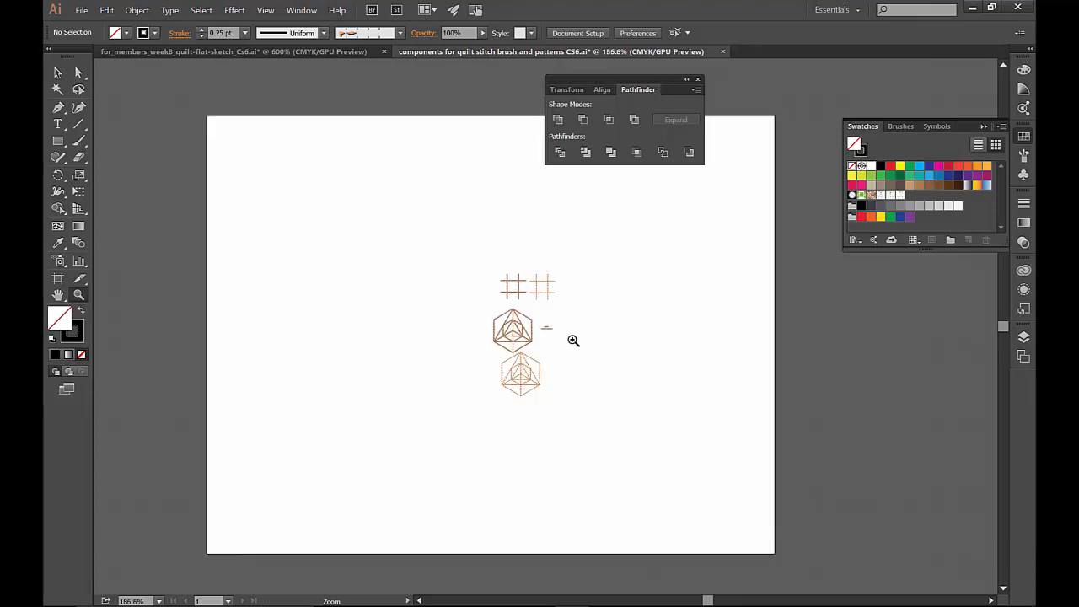
drag(573, 341, 573, 341)
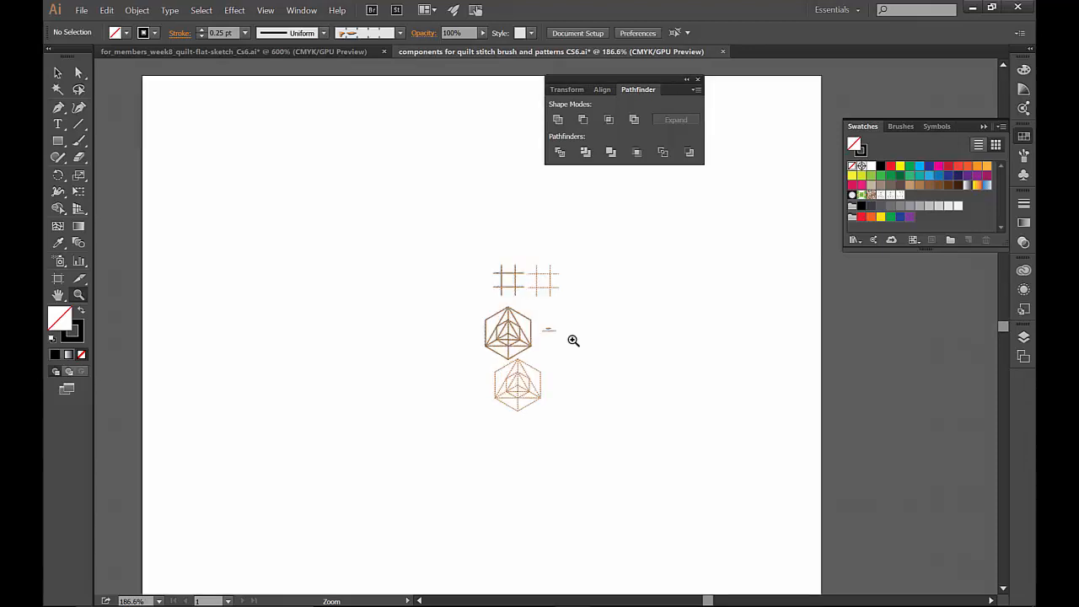